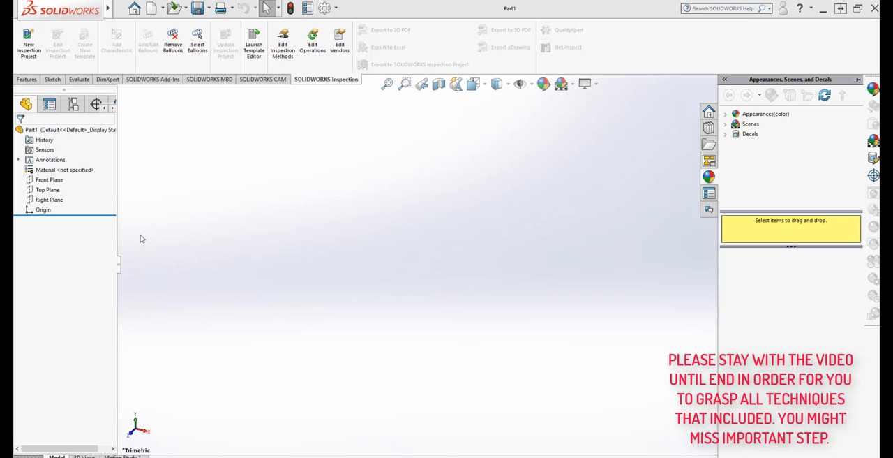
- Start a new sketch on the Front Plane, viewed normal to the plane
{"action": "left_click", "coordinate": [50, 179]}
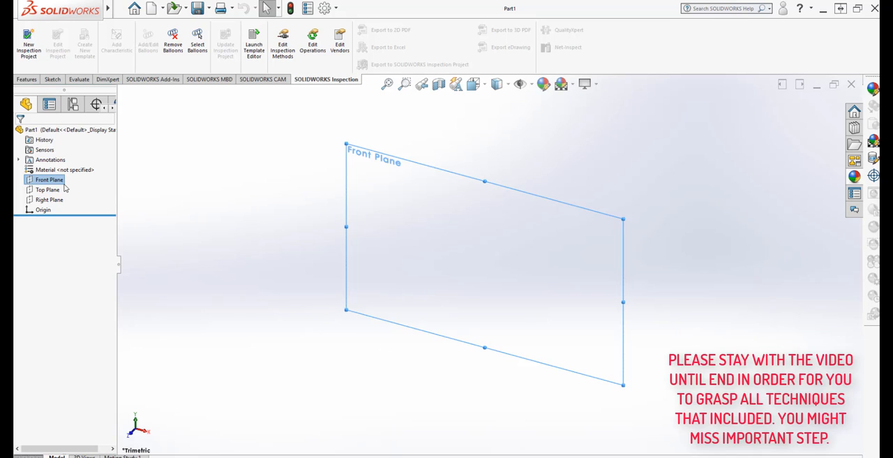
{"action": "left_click", "coordinate": [473, 83]}
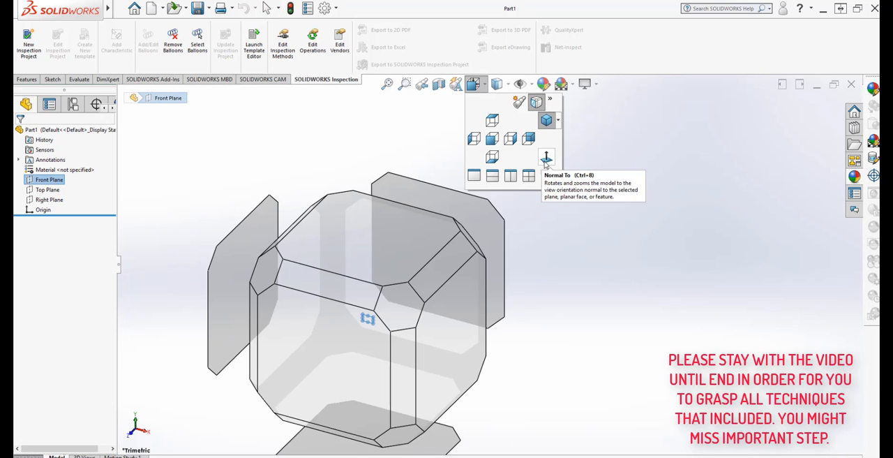
{"action": "left_click", "coordinate": [546, 159]}
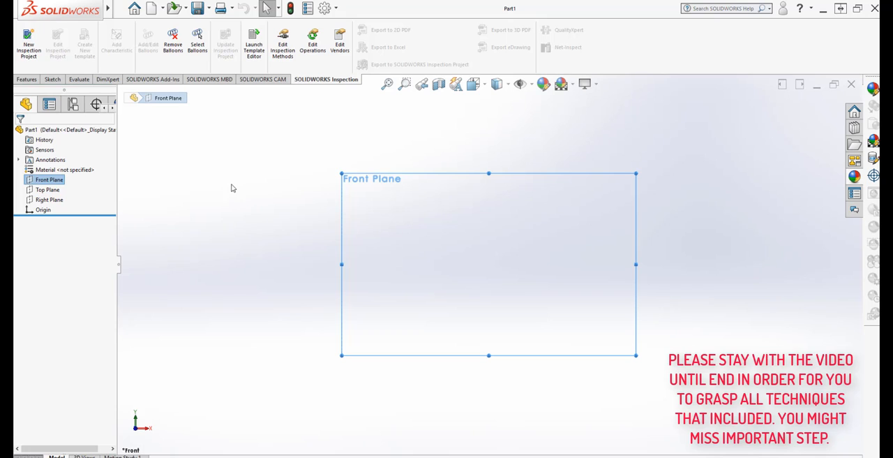
{"action": "left_click", "coordinate": [51, 80]}
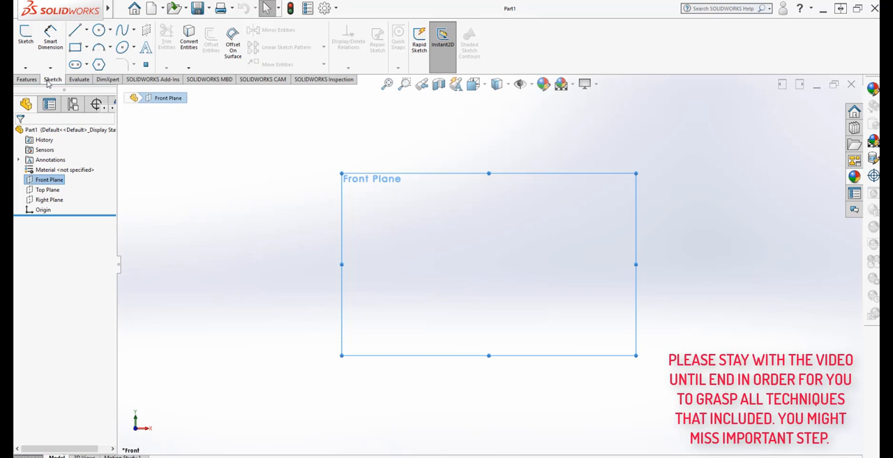
{"action": "left_click", "coordinate": [25, 38]}
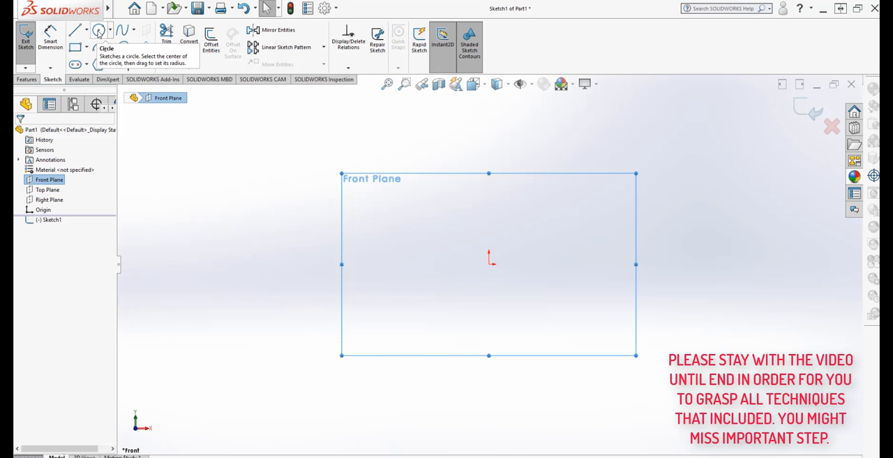
- Sketch a circle centred on the origin with a radius of about 3.42 in
{"action": "left_click", "coordinate": [99, 31]}
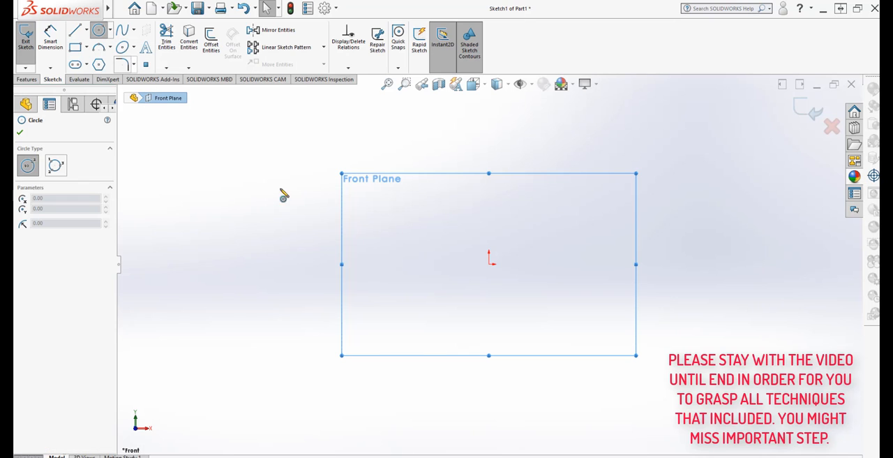
{"action": "left_click", "coordinate": [489, 261]}
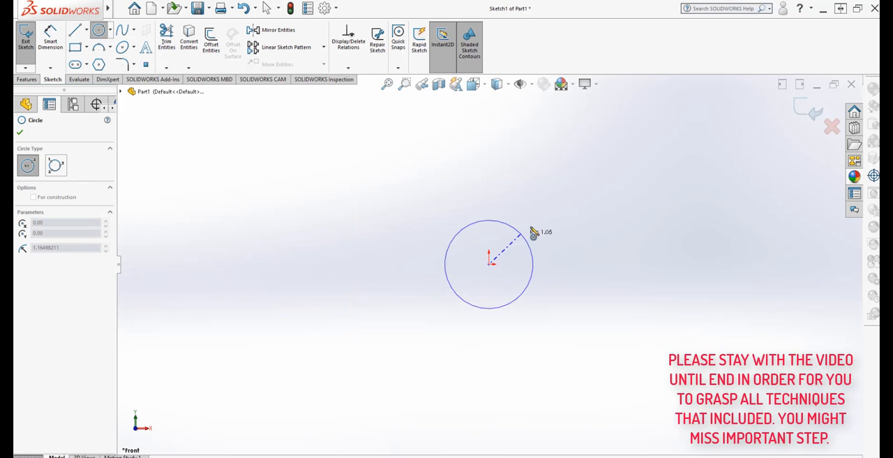
{"action": "left_click", "coordinate": [597, 171]}
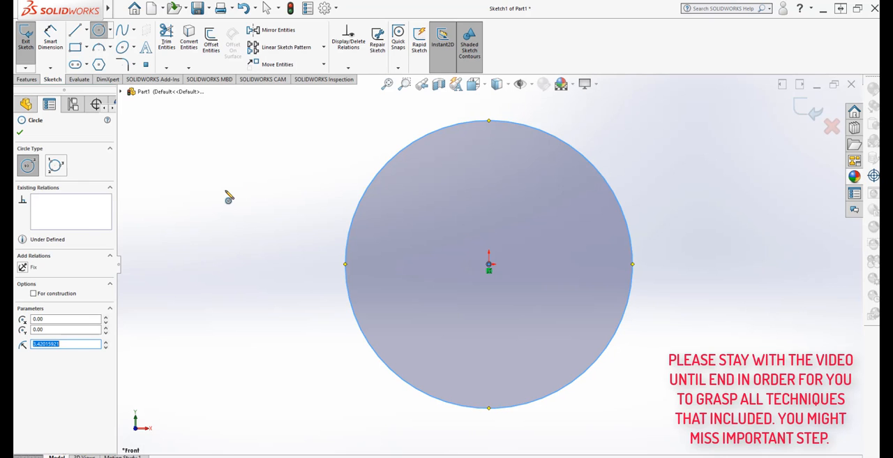
- Check the document's unit system and keep it at IPS (inch, pound, second)
{"action": "left_click", "coordinate": [324, 8]}
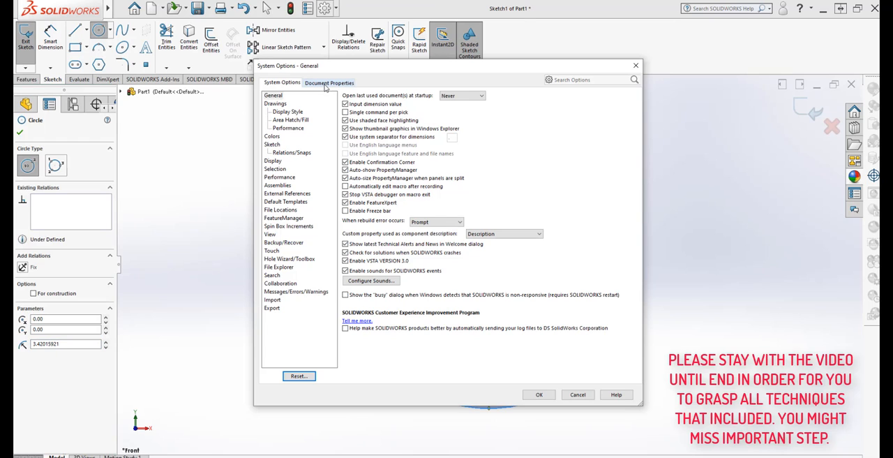
{"action": "left_click", "coordinate": [324, 83]}
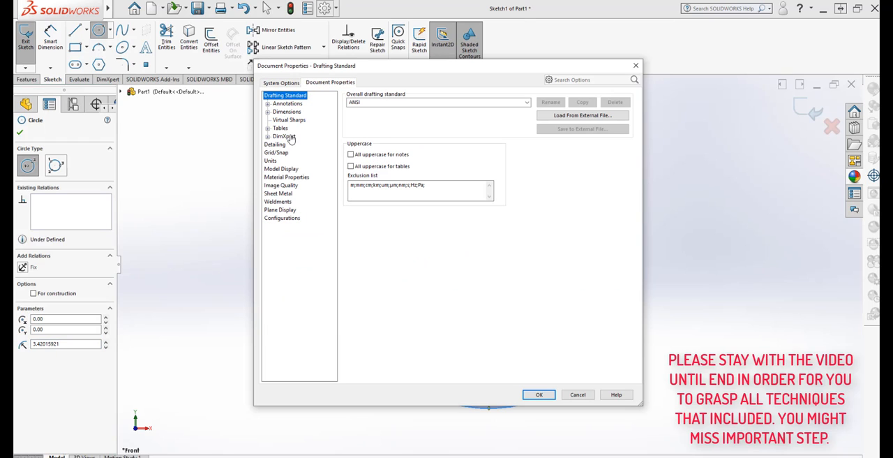
{"action": "left_click", "coordinate": [271, 160]}
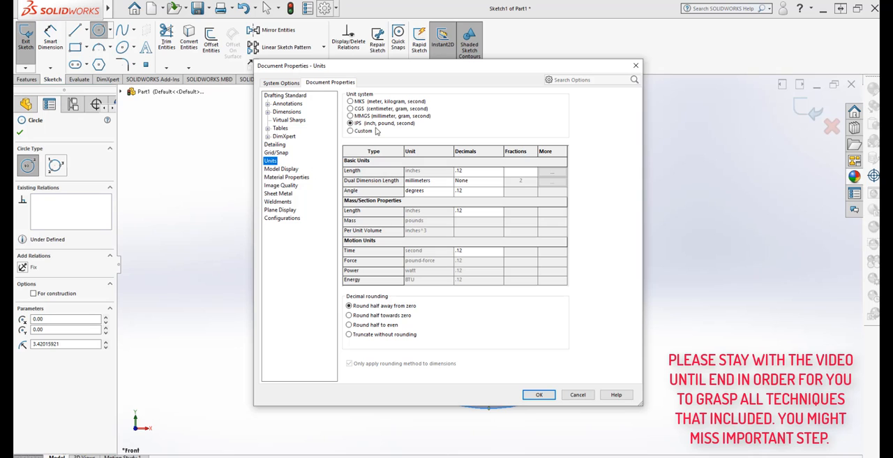
{"action": "left_click", "coordinate": [538, 394]}
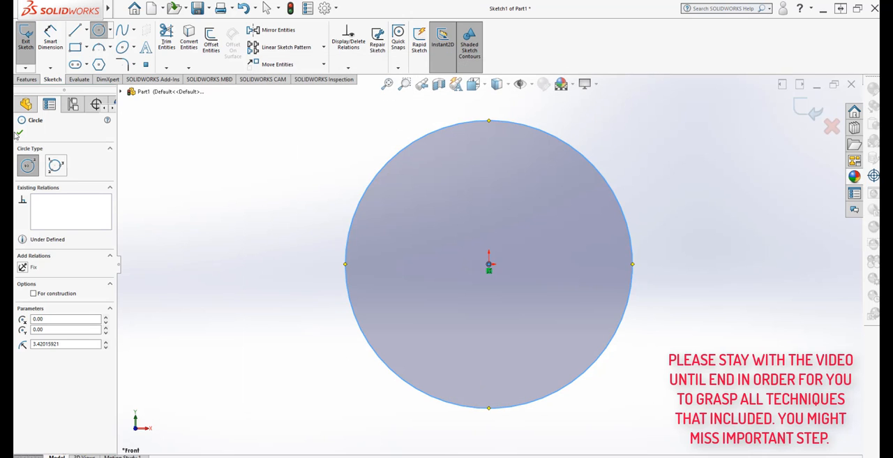
- Dimension the circle's diameter and set it to 6 in
{"action": "left_click", "coordinate": [20, 134]}
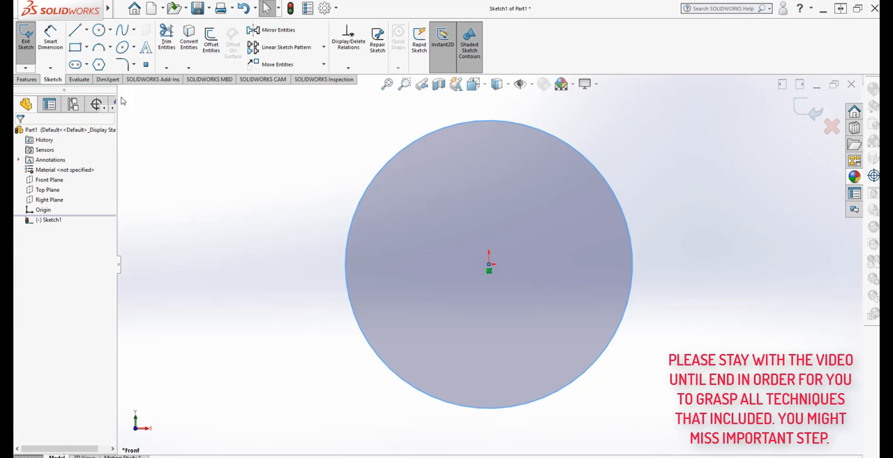
{"action": "left_click", "coordinate": [50, 38]}
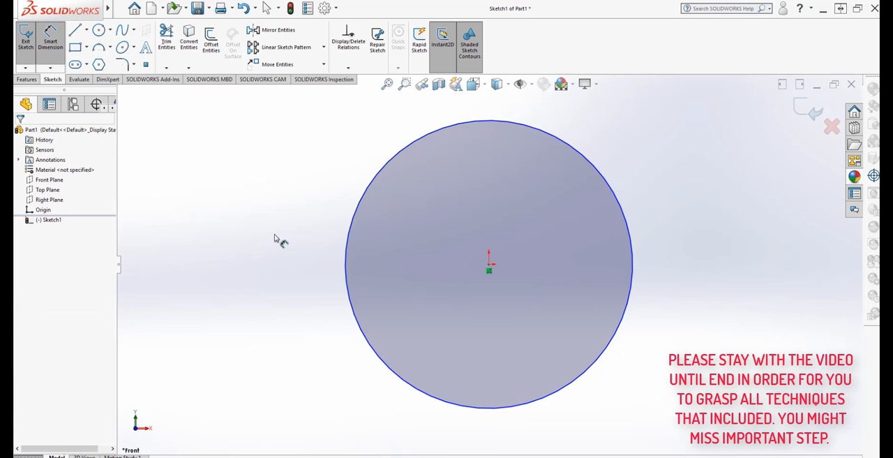
{"action": "left_click", "coordinate": [346, 243]}
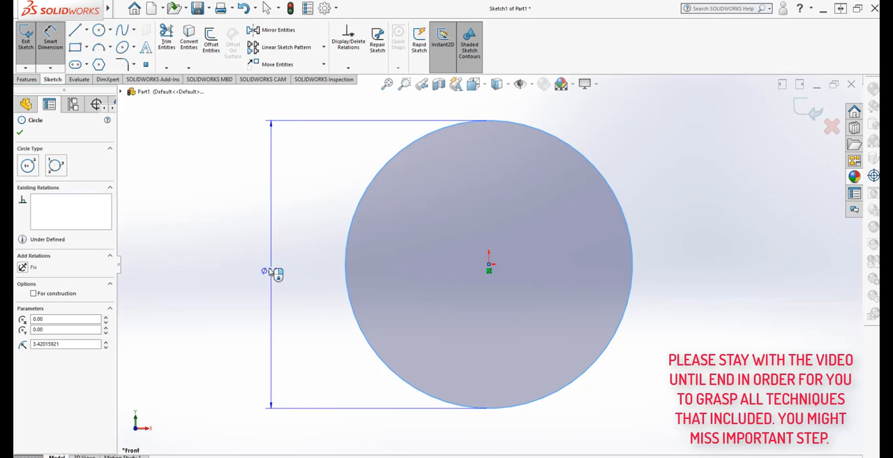
{"action": "left_click", "coordinate": [270, 250]}
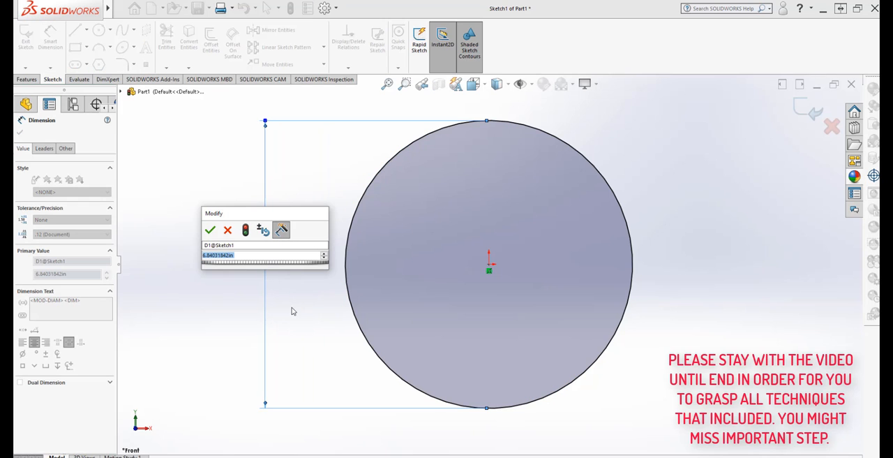
{"action": "type", "text": "6"}
{"action": "mouse_move", "coordinate": [305, 275]}
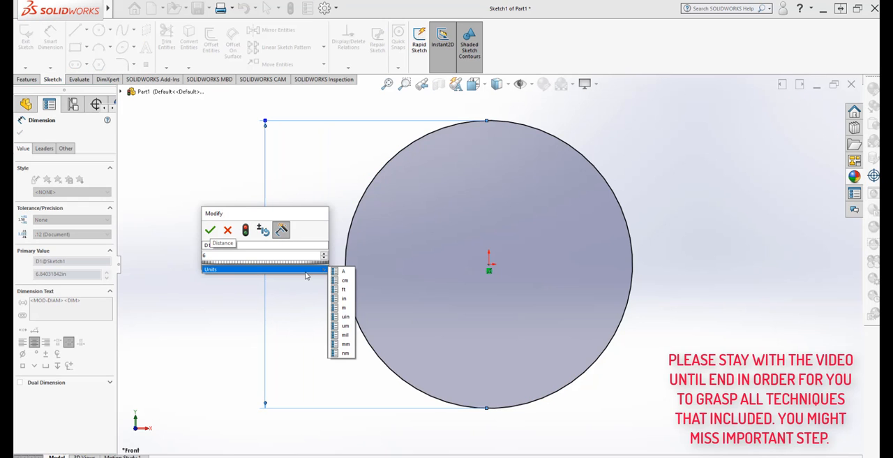
{"action": "left_click", "coordinate": [343, 298]}
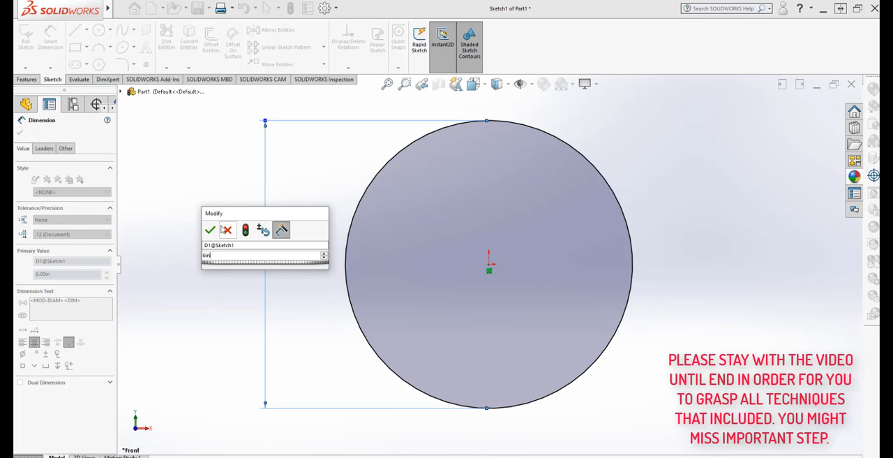
{"action": "left_click", "coordinate": [210, 231]}
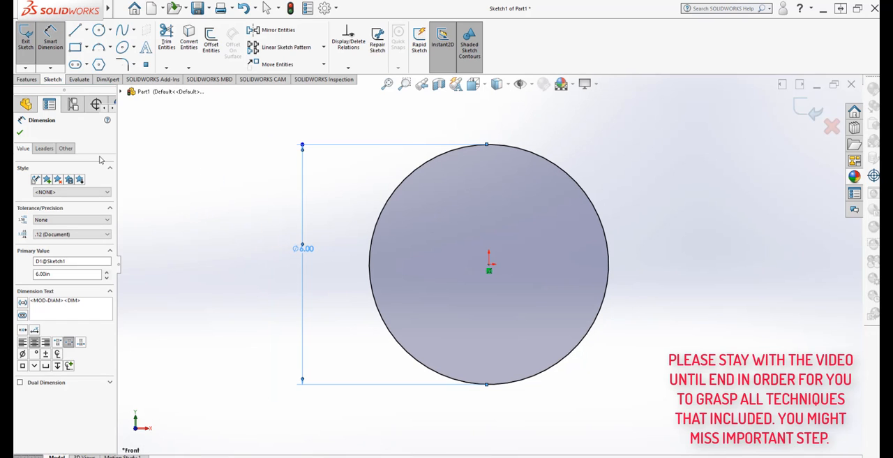
{"action": "left_click", "coordinate": [22, 134]}
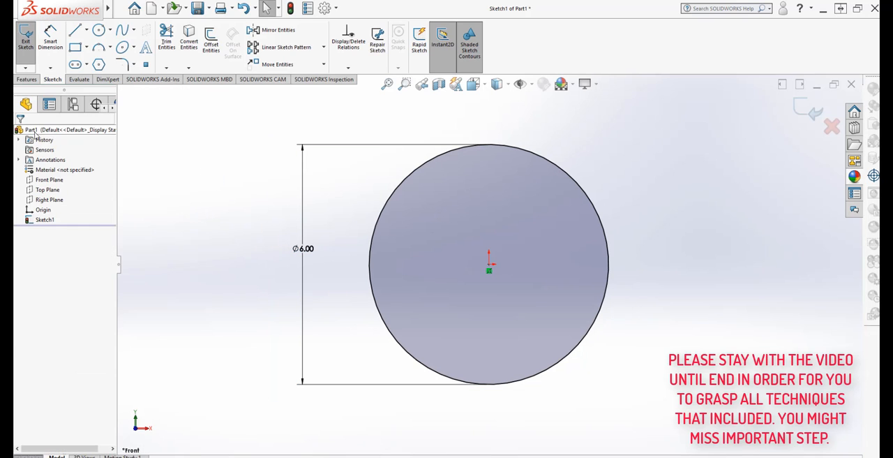
- Extrude the circle as a boss with the Mid Plane end condition and a depth of 1 in
{"action": "left_click", "coordinate": [28, 79]}
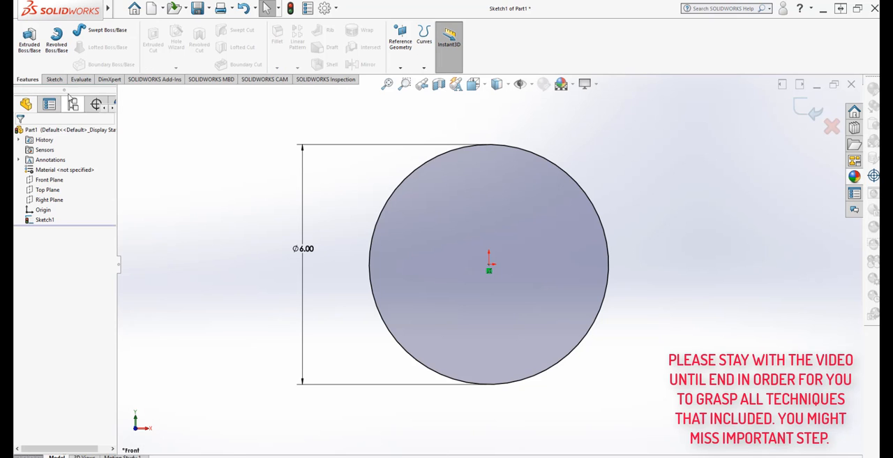
{"action": "left_click", "coordinate": [29, 38]}
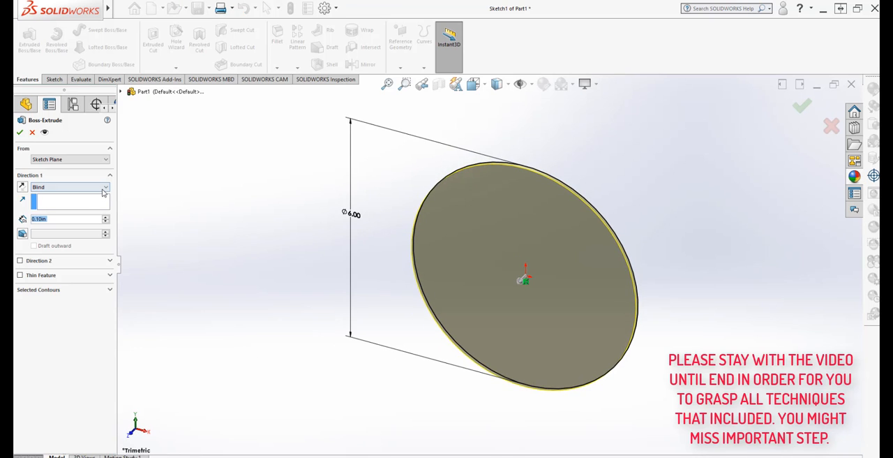
{"action": "left_click", "coordinate": [70, 187]}
{"action": "left_click", "coordinate": [86, 225]}
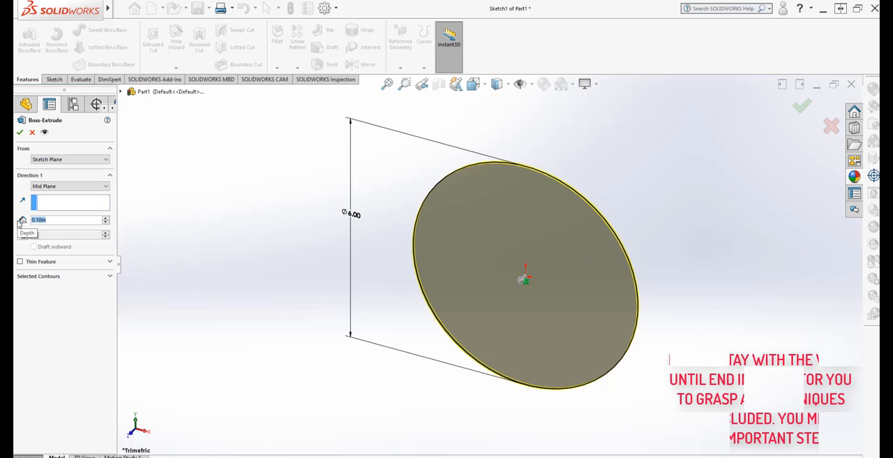
{"action": "type", "text": "1"}
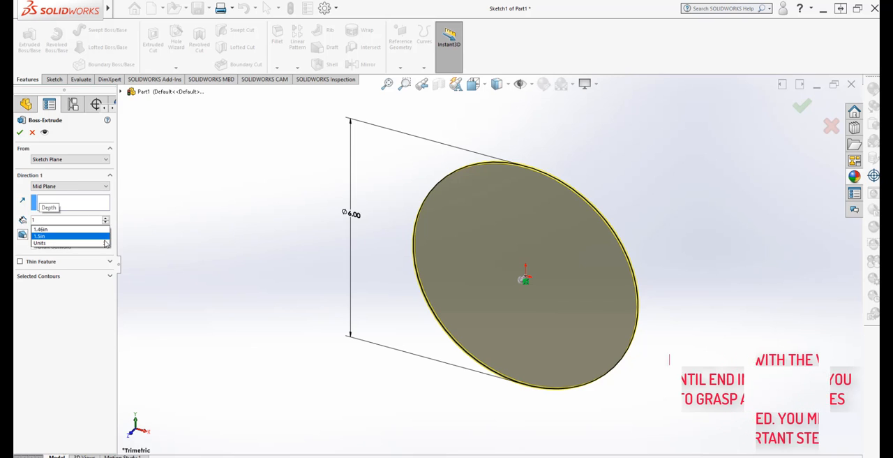
{"action": "mouse_move", "coordinate": [84, 242]}
{"action": "left_click", "coordinate": [126, 273]}
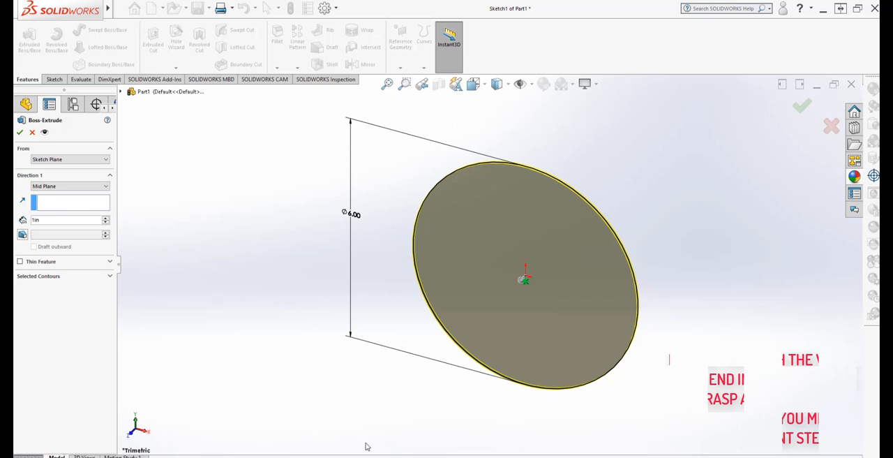
{"action": "middle_click_drag", "start_coordinate": [397, 414], "coordinate": [379, 428]}
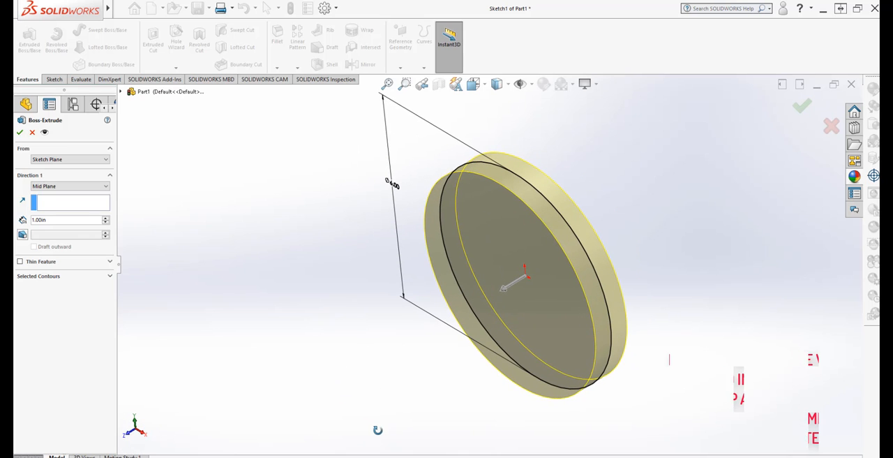
{"action": "left_click", "coordinate": [18, 133]}
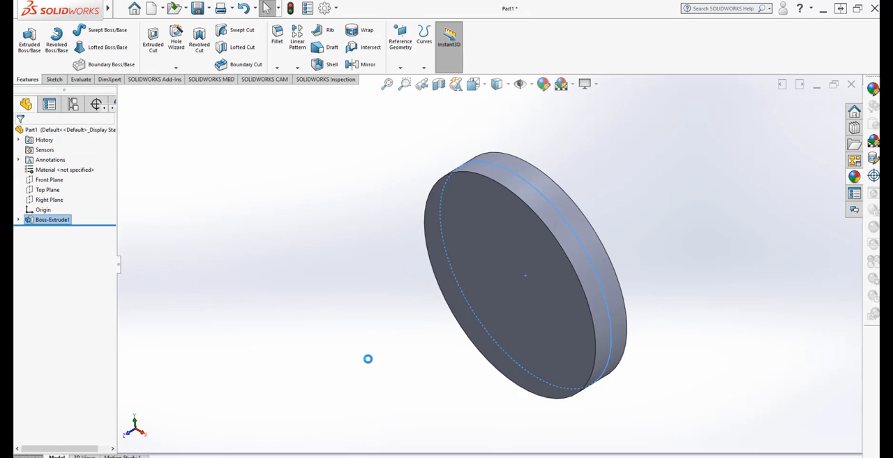
- Start a fillet on the disc and set its symmetric radius to 0.5 in
{"action": "middle_click_drag", "start_coordinate": [367, 358], "coordinate": [391, 367]}
{"action": "scroll", "coordinate": [576, 280], "scroll_direction": "down", "scroll_amount": 2}
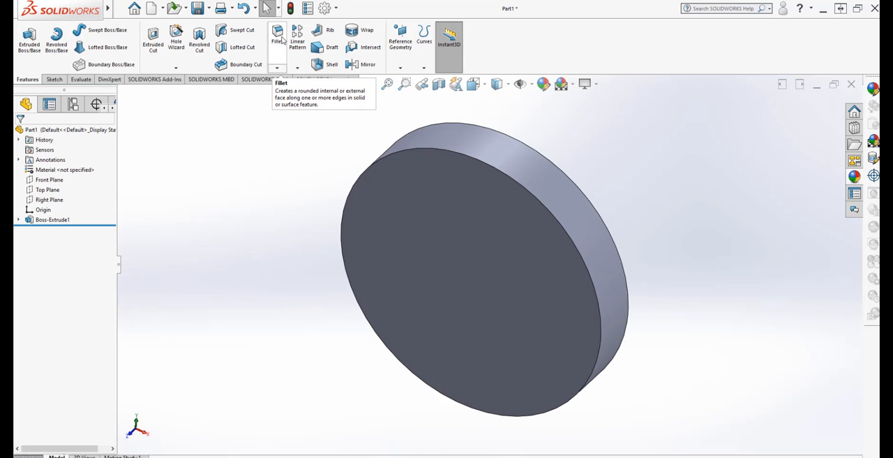
{"action": "left_click", "coordinate": [279, 39]}
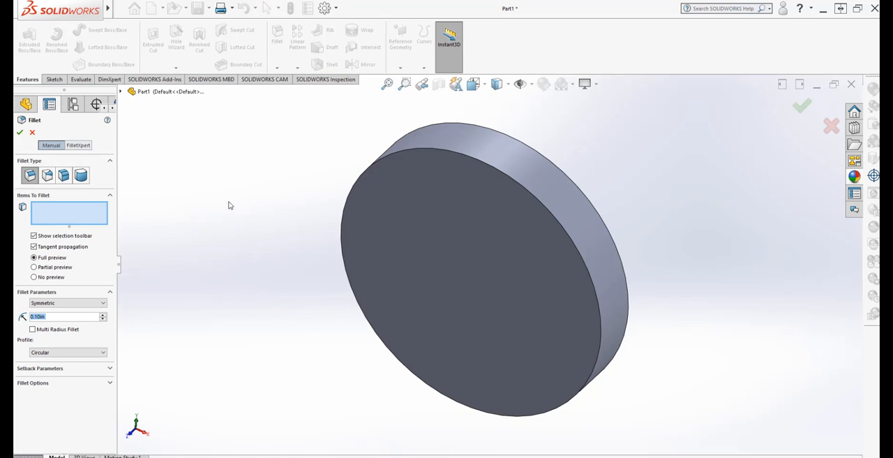
{"action": "left_click", "coordinate": [63, 317]}
{"action": "type", "text": "5"}
{"action": "mouse_move", "coordinate": [77, 328]}
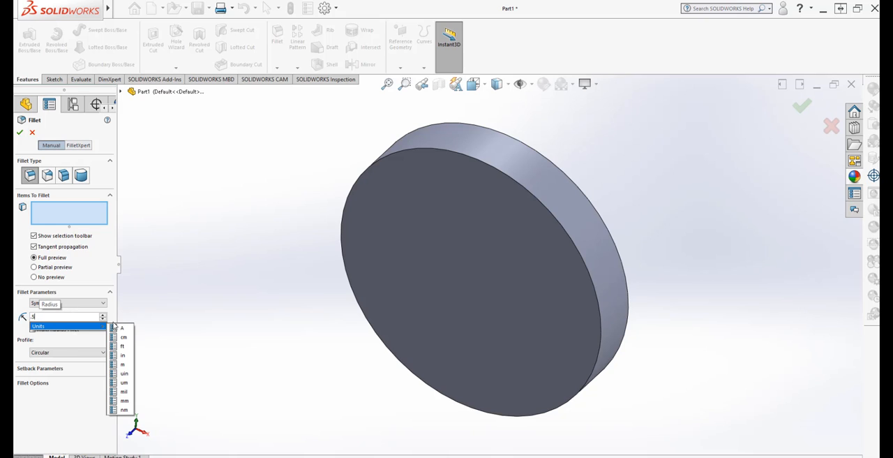
{"action": "left_click", "coordinate": [126, 350]}
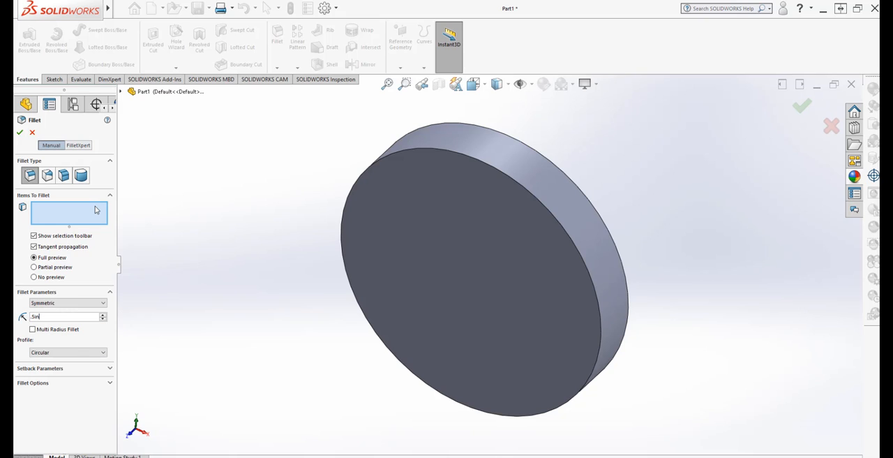
{"action": "left_click", "coordinate": [398, 152]}
{"action": "middle_click_drag", "start_coordinate": [301, 333], "coordinate": [328, 392]}
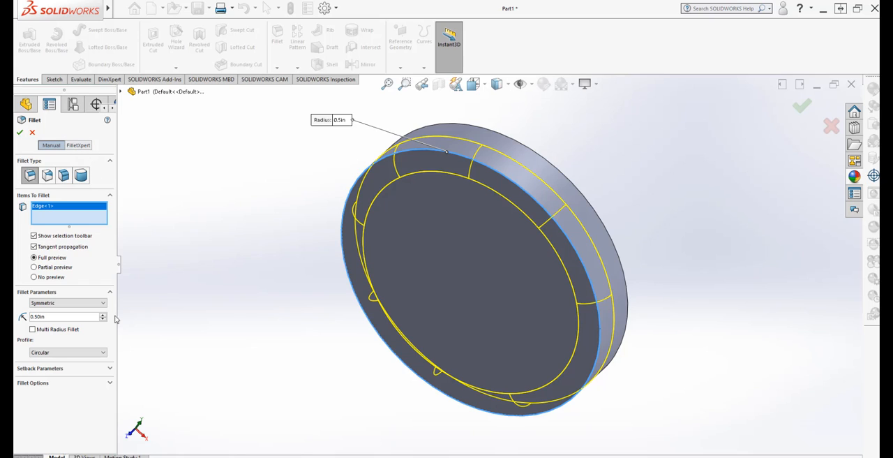
{"action": "right_click", "coordinate": [59, 207]}
{"action": "left_click", "coordinate": [78, 223]}
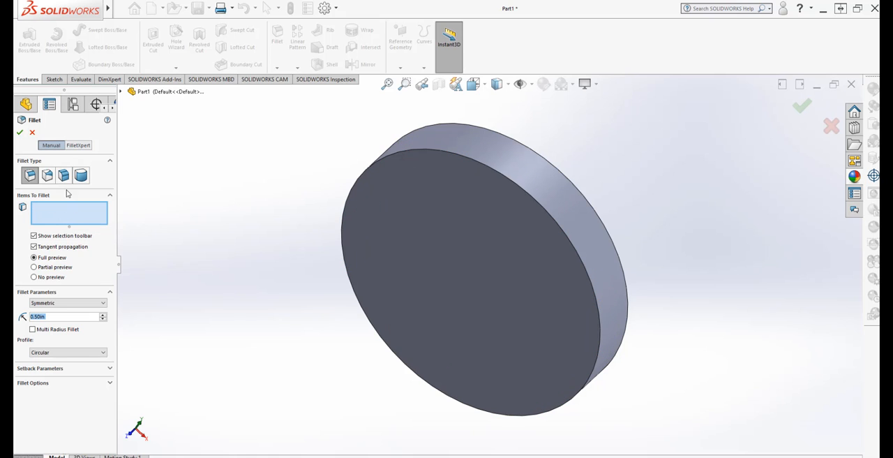
- Apply a constant size fillet of 0.5 in to the disc's front flat face and its outer cylindrical face
{"action": "left_click", "coordinate": [67, 178]}
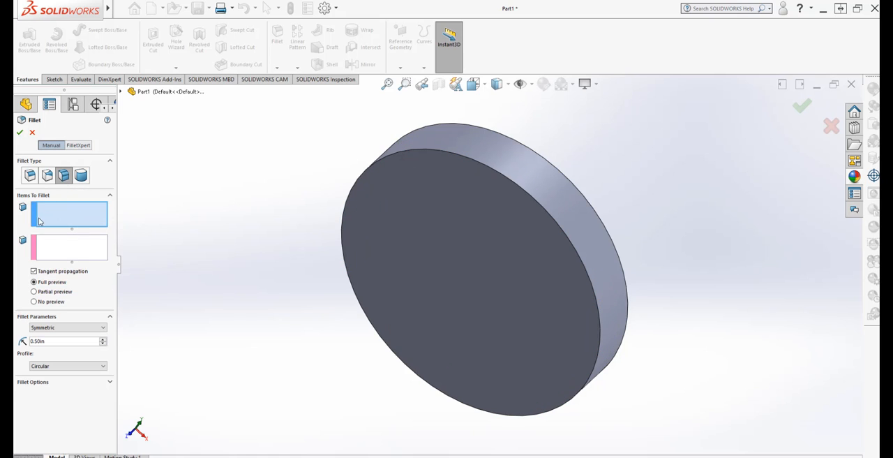
{"action": "left_click", "coordinate": [457, 283]}
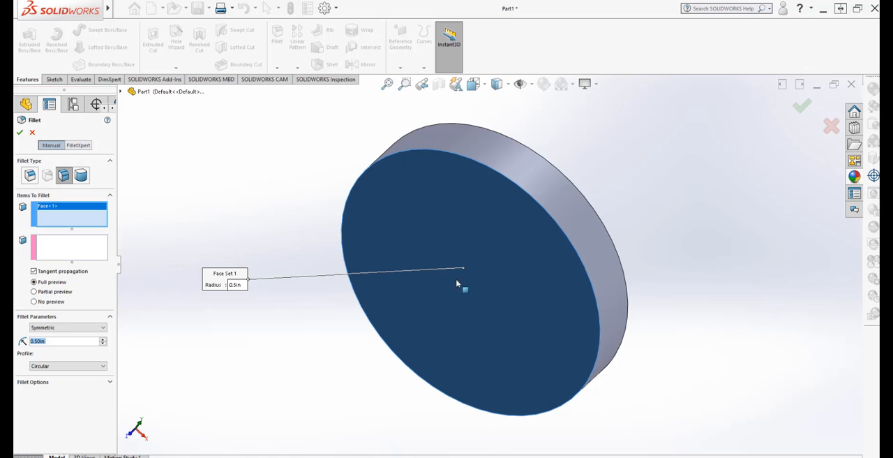
{"action": "left_click", "coordinate": [539, 194]}
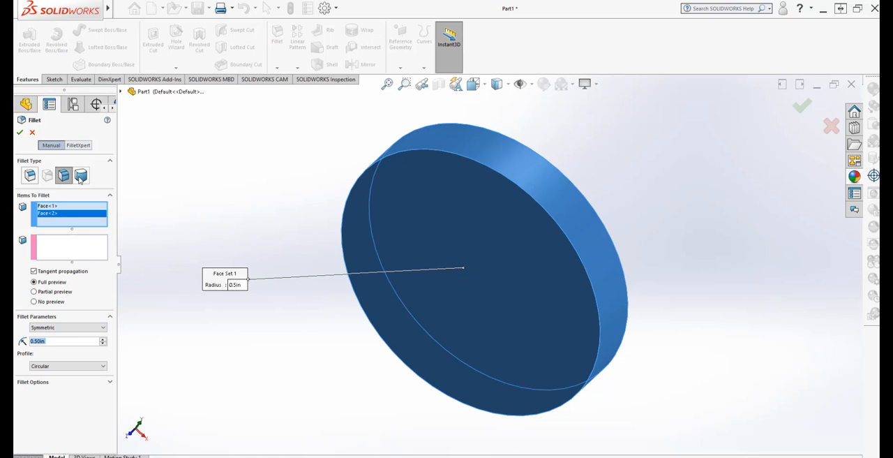
{"action": "left_click", "coordinate": [29, 176]}
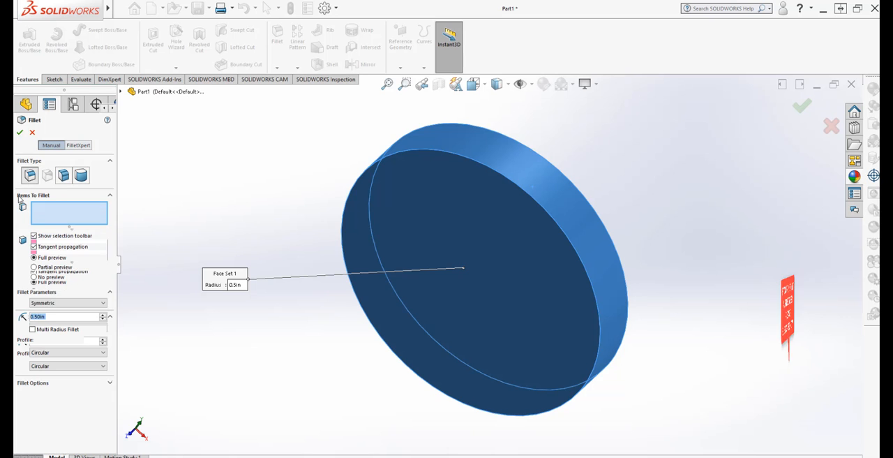
{"action": "left_click", "coordinate": [19, 133]}
{"action": "mouse_move", "coordinate": [319, 335]}
{"action": "middle_mouse_down"}
{"action": "mouse_move", "coordinate": [251, 354]}
{"action": "mouse_move", "coordinate": [247, 367]}
{"action": "mouse_move", "coordinate": [308, 377]}
{"action": "mouse_move", "coordinate": [259, 409]}
{"action": "mouse_move", "coordinate": [321, 406]}
{"action": "mouse_move", "coordinate": [314, 402]}
{"action": "middle_mouse_up"}
{"action": "right_click", "coordinate": [44, 230]}
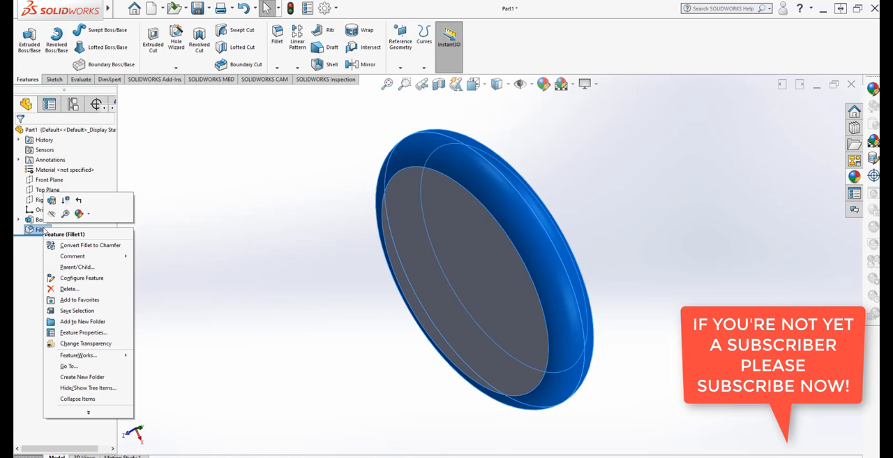
{"action": "left_click", "coordinate": [265, 243]}
- Shell the disc outward with a 0.10 in wall thickness, removing its back flat face, with the preview shown
{"action": "middle_click_drag", "start_coordinate": [315, 287], "coordinate": [298, 327]}
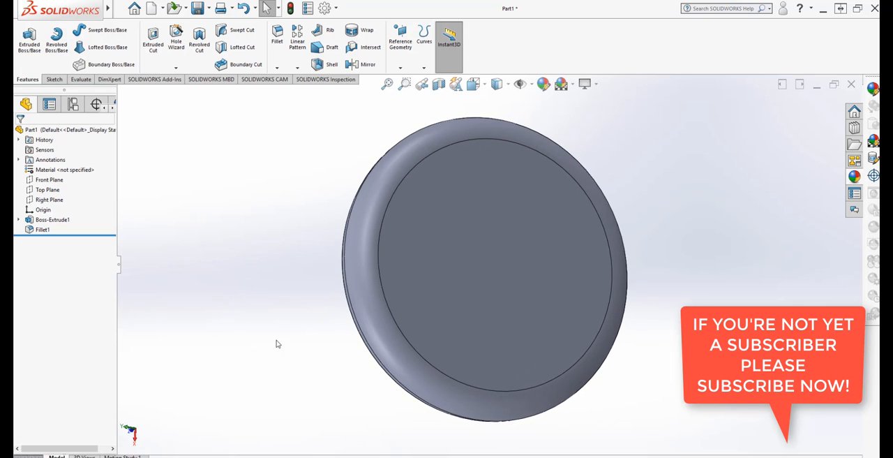
{"action": "middle_click_drag", "start_coordinate": [251, 301], "coordinate": [276, 300]}
{"action": "left_click", "coordinate": [328, 63]}
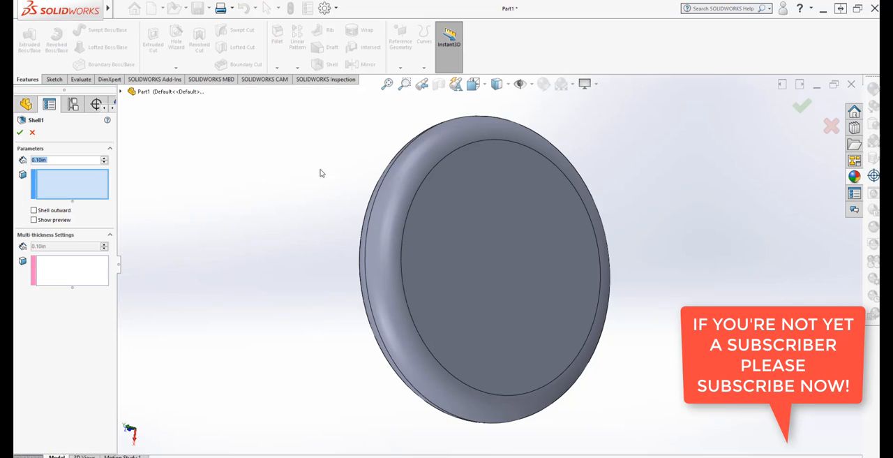
{"action": "left_click", "coordinate": [497, 291]}
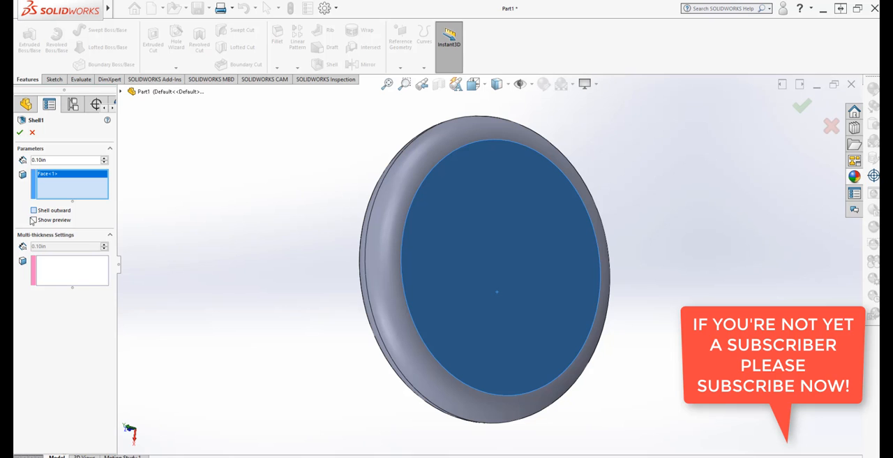
{"action": "middle_click_drag", "start_coordinate": [302, 331], "coordinate": [260, 310]}
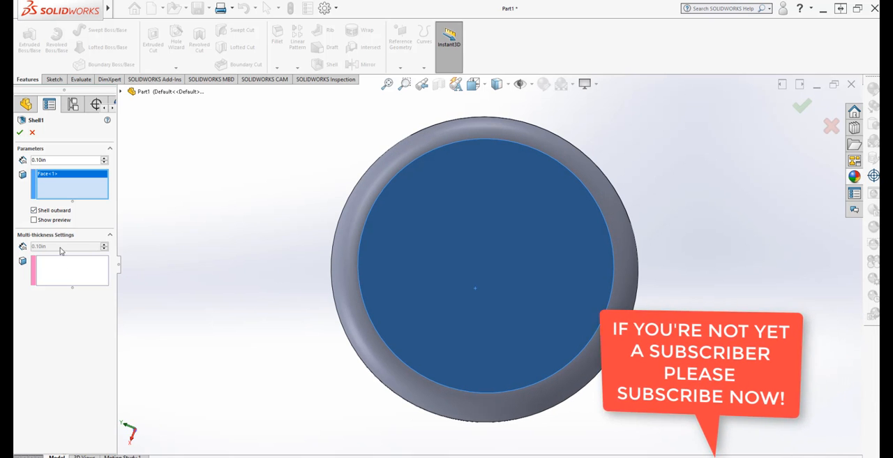
{"action": "left_click", "coordinate": [35, 220]}
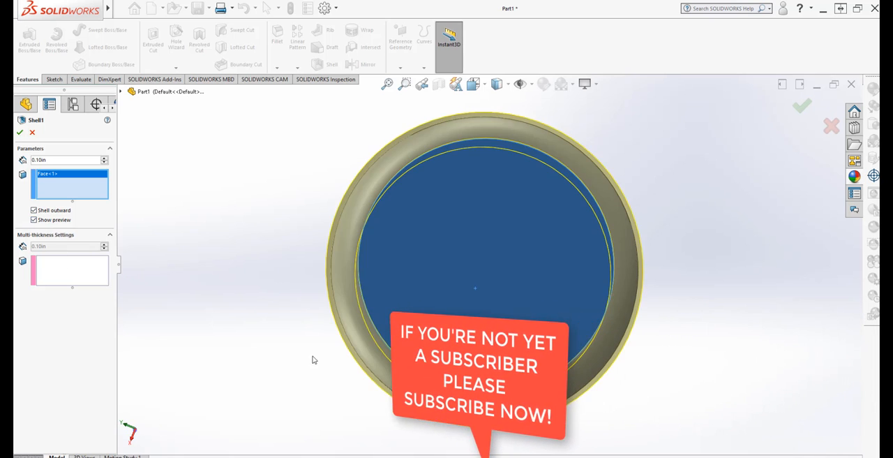
{"action": "middle_click_drag", "start_coordinate": [313, 359], "coordinate": [363, 370]}
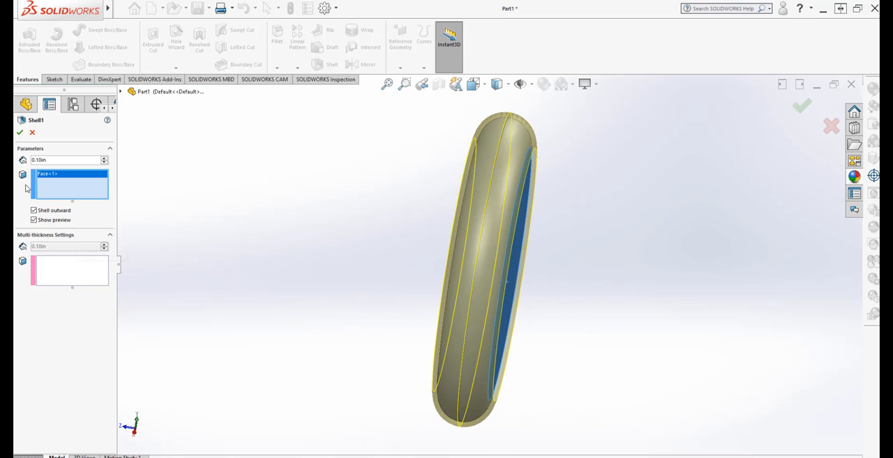
{"action": "left_click", "coordinate": [20, 132]}
- Rebuild the part and save it as EXERCISE 190 in the SOLIDWORK ALL EXERCISE folder
{"action": "middle_click_drag", "start_coordinate": [259, 360], "coordinate": [277, 162]}
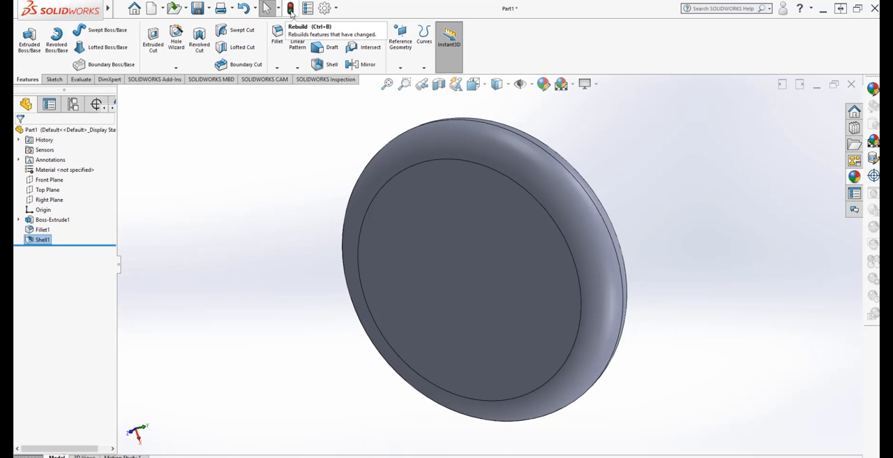
{"action": "left_click", "coordinate": [292, 12]}
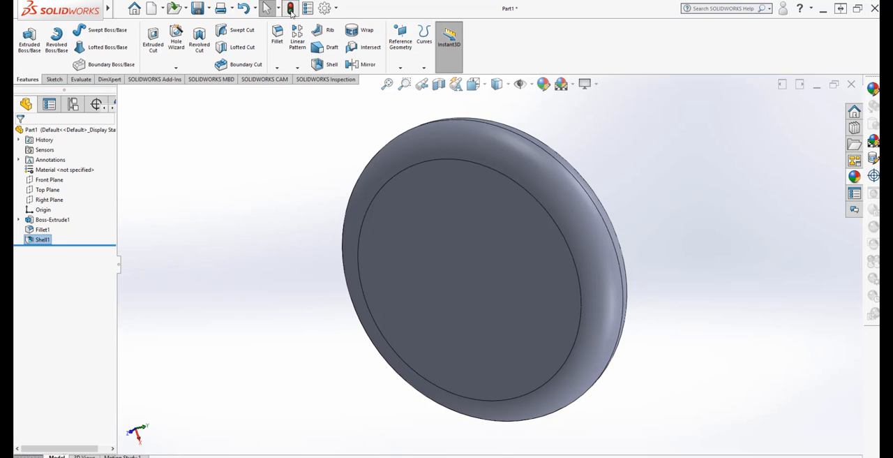
{"action": "left_click", "coordinate": [197, 8]}
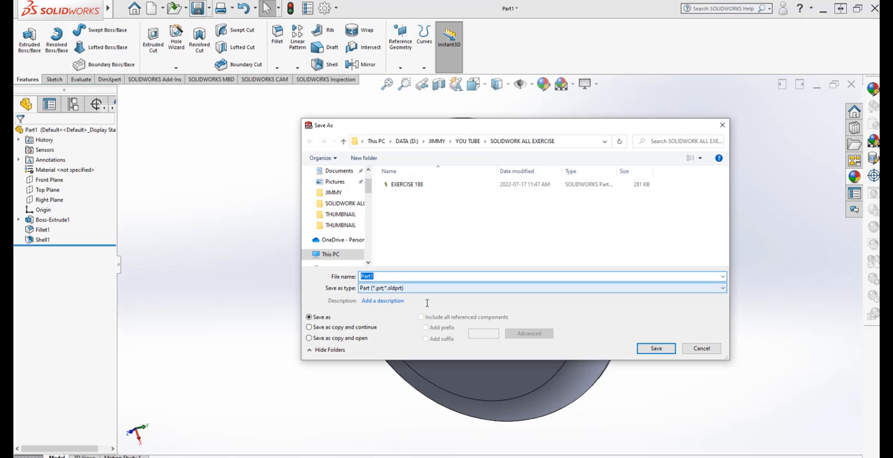
{"action": "left_click", "coordinate": [408, 185]}
{"action": "left_click", "coordinate": [407, 276]}
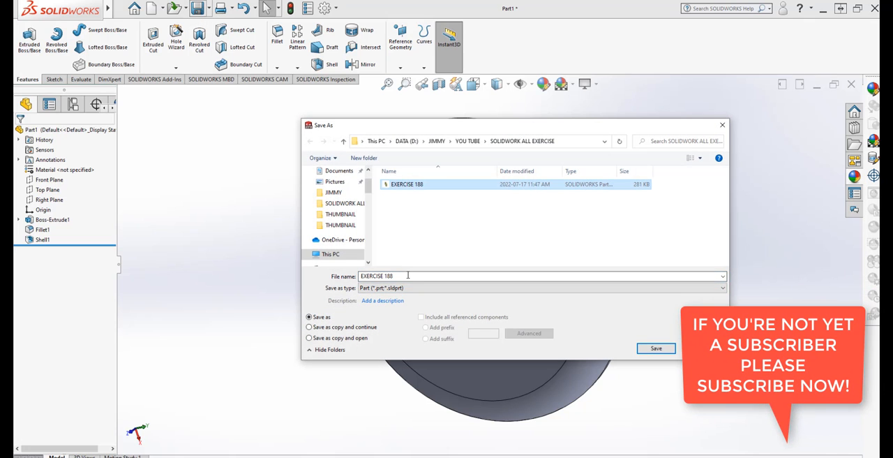
{"action": "double_click", "coordinate": [404, 278]}
{"action": "type", "text": "190"}
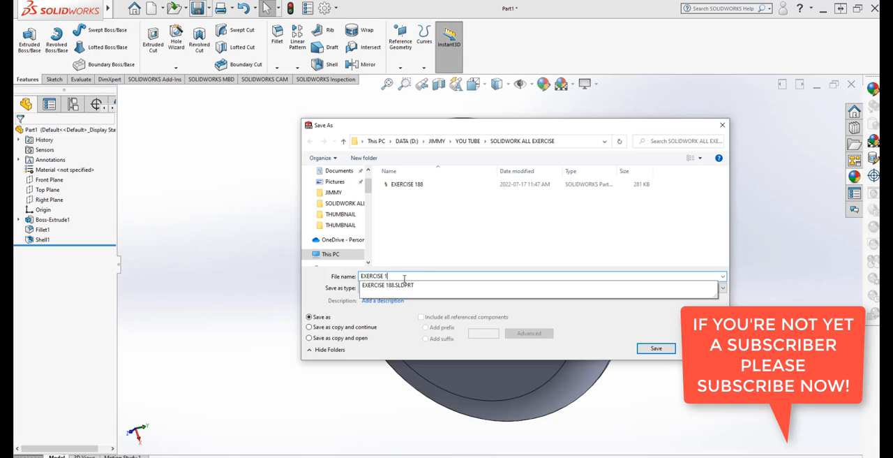
{"action": "left_click", "coordinate": [657, 351]}
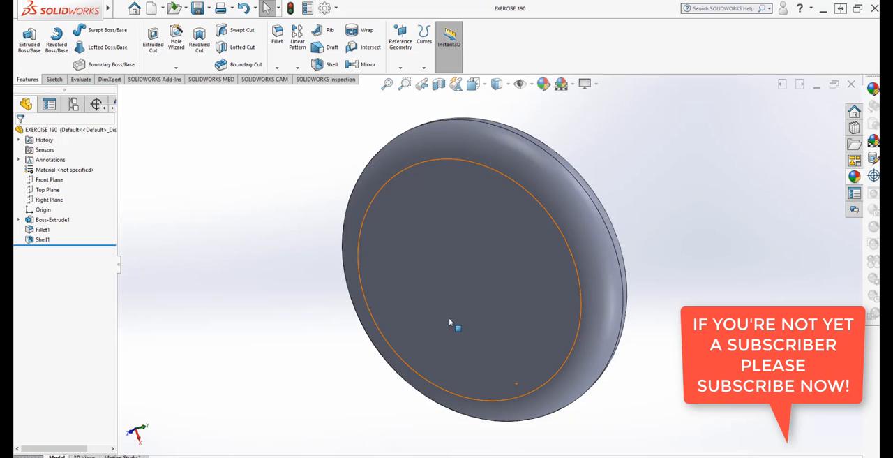
- Create a reference plane offset 1 in outward from the disc's front flat face
{"action": "mouse_move", "coordinate": [282, 327]}
{"action": "middle_mouse_down"}
{"action": "mouse_move", "coordinate": [283, 312]}
{"action": "mouse_move", "coordinate": [265, 297]}
{"action": "mouse_move", "coordinate": [310, 331]}
{"action": "mouse_move", "coordinate": [285, 321]}
{"action": "mouse_move", "coordinate": [303, 303]}
{"action": "mouse_move", "coordinate": [294, 331]}
{"action": "middle_mouse_up"}
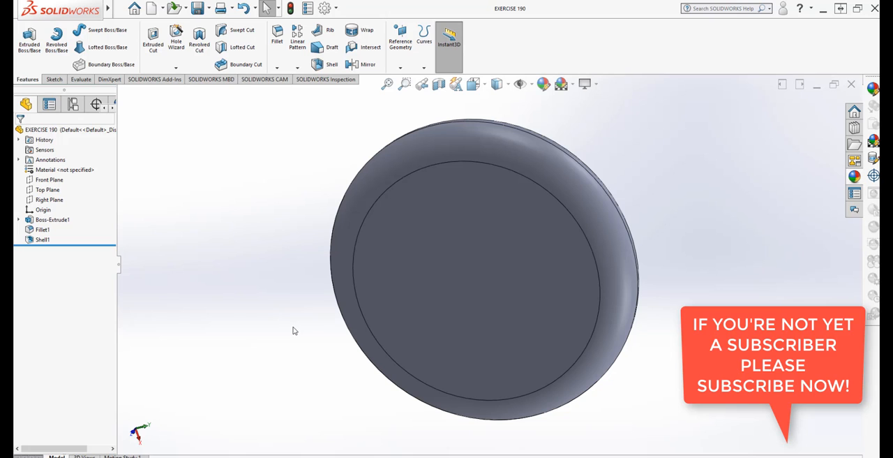
{"action": "middle_click_drag", "start_coordinate": [546, 279], "coordinate": [532, 279]}
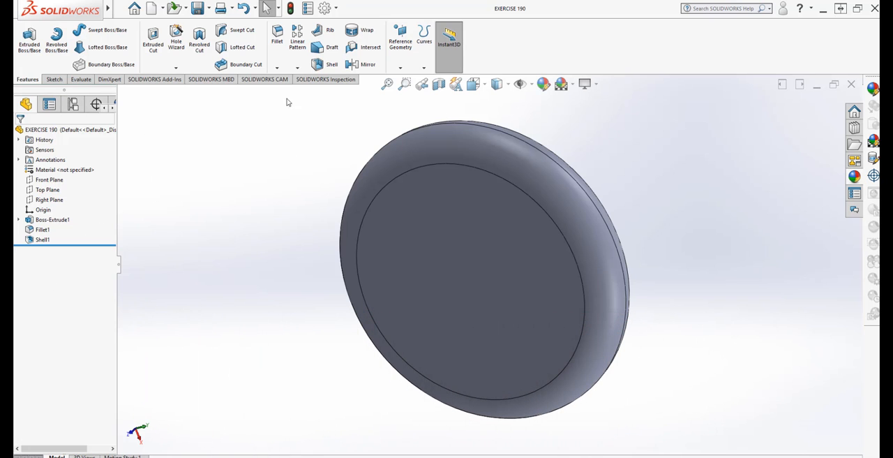
{"action": "left_click", "coordinate": [401, 68]}
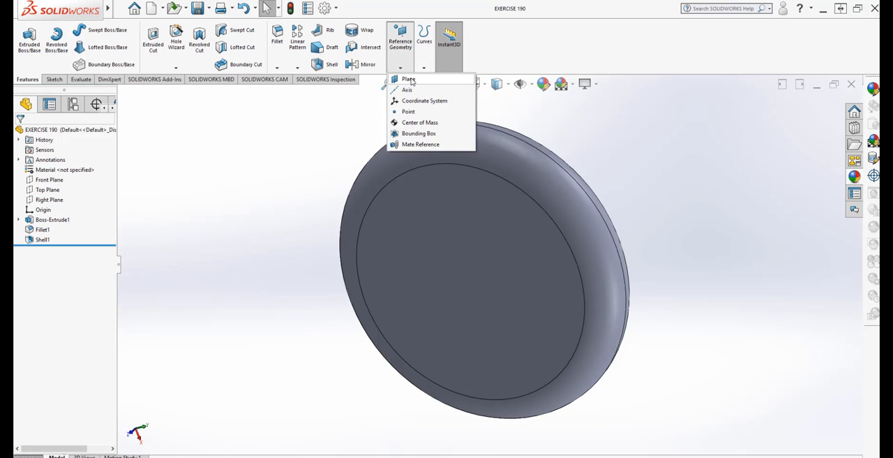
{"action": "left_click", "coordinate": [408, 78]}
{"action": "left_click", "coordinate": [475, 278]}
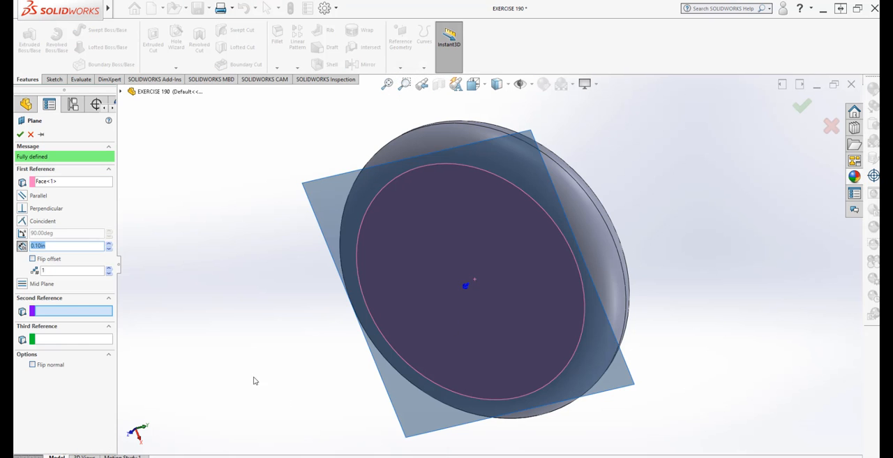
{"action": "middle_click_drag", "start_coordinate": [253, 378], "coordinate": [256, 412]}
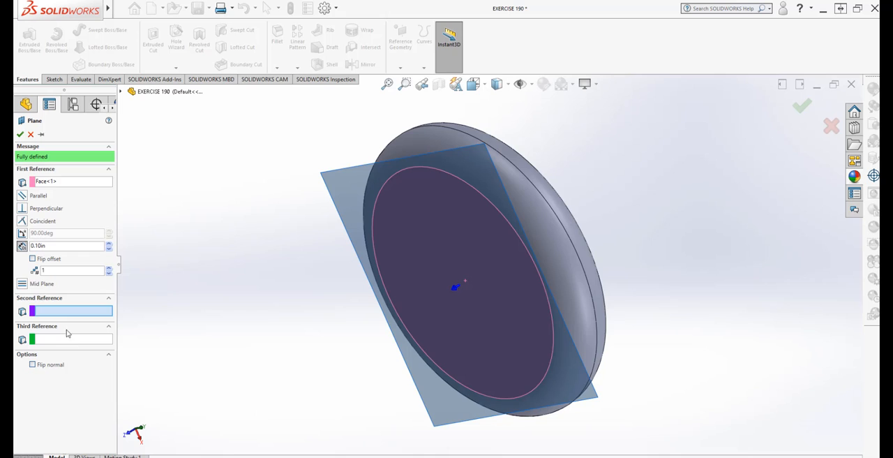
{"action": "double_click", "coordinate": [30, 247]}
{"action": "type", "text": "1"}
{"action": "key", "text": "Return"}
{"action": "middle_click_drag", "start_coordinate": [338, 349], "coordinate": [367, 409]}
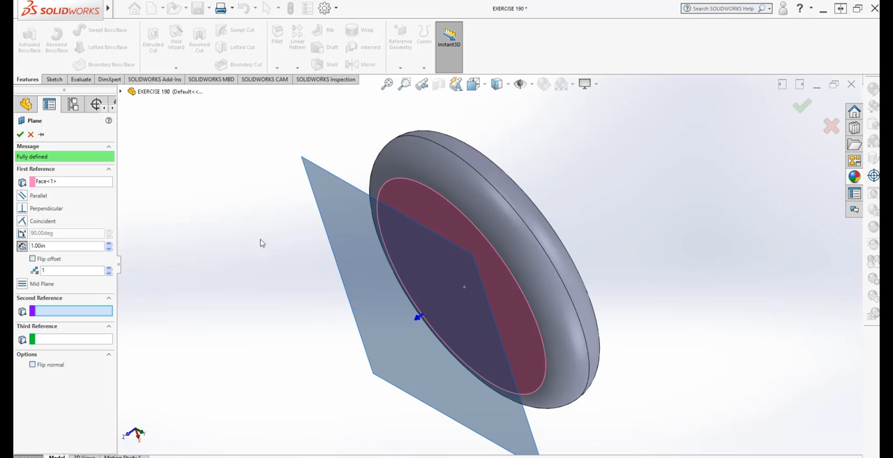
{"action": "left_click", "coordinate": [19, 134]}
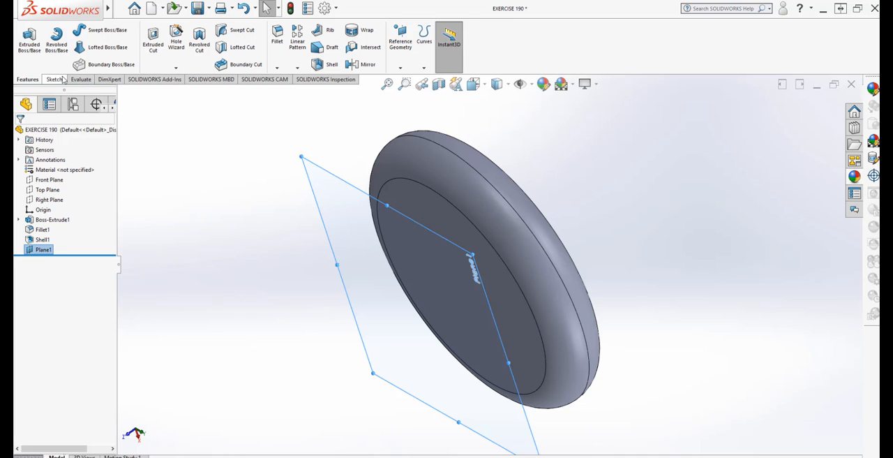
- Sketch a circle of about 1.97 in radius on the offset plane, centred on the origin
{"action": "left_click", "coordinate": [55, 79]}
{"action": "left_click", "coordinate": [25, 35]}
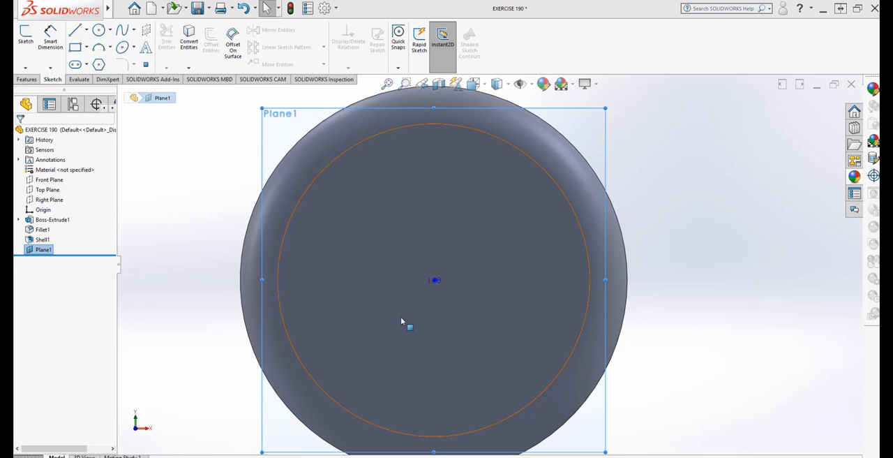
{"action": "left_click", "coordinate": [99, 31]}
{"action": "left_click", "coordinate": [434, 280]}
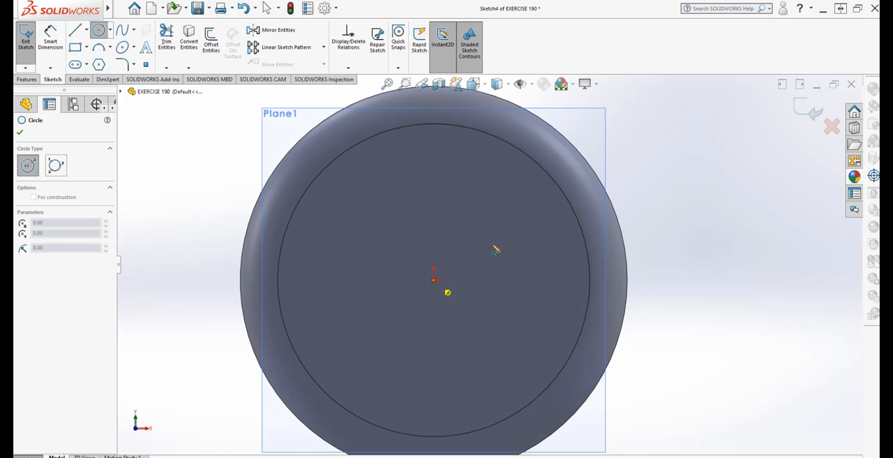
{"action": "left_click", "coordinate": [543, 221]}
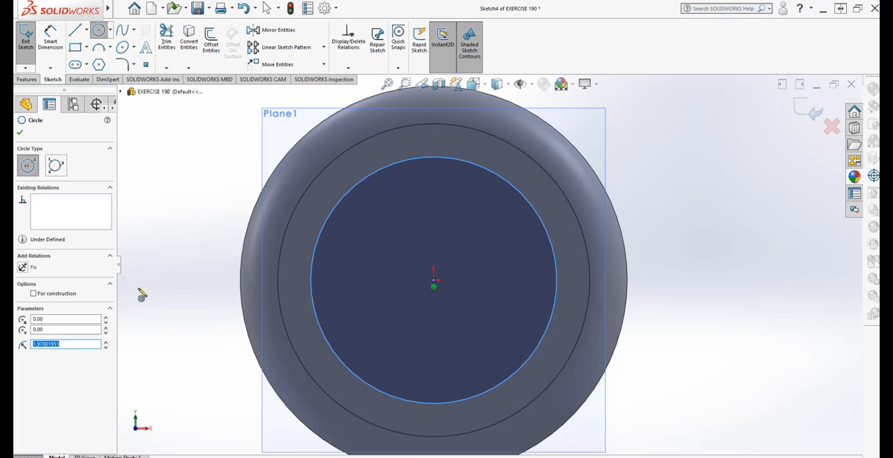
- Dimension the new circle's diameter and set it to 3 in
{"action": "left_click", "coordinate": [50, 39]}
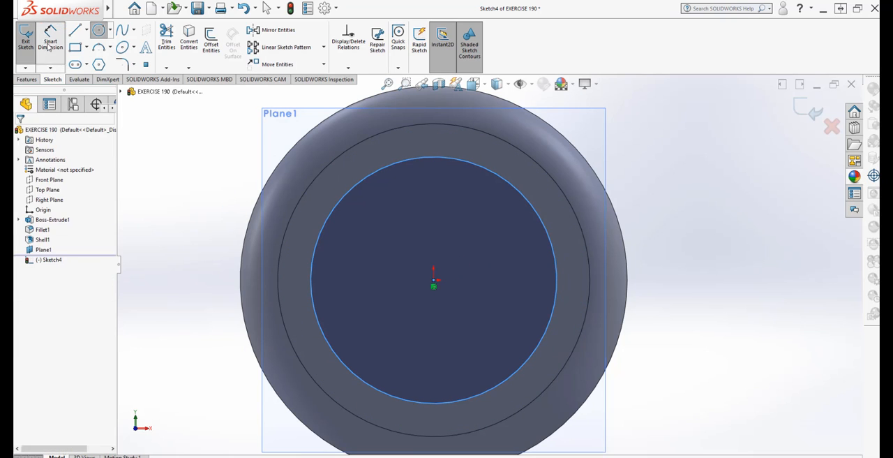
{"action": "left_click", "coordinate": [311, 271]}
{"action": "left_click", "coordinate": [214, 281]}
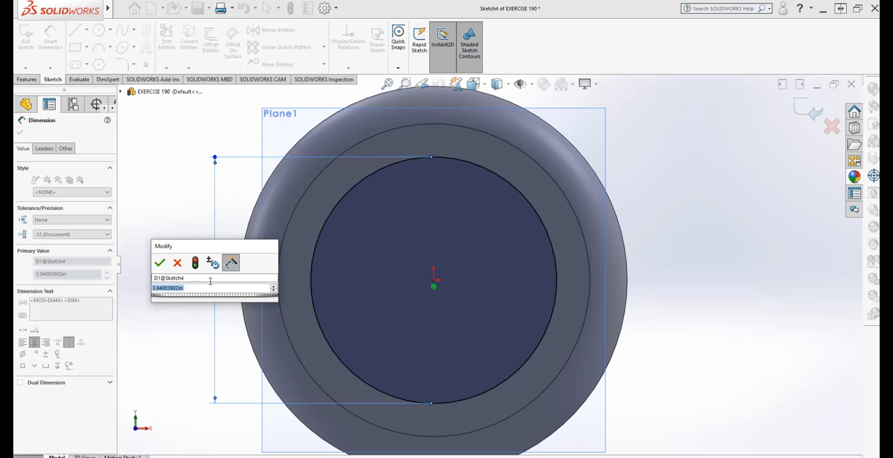
{"action": "type", "text": "3"}
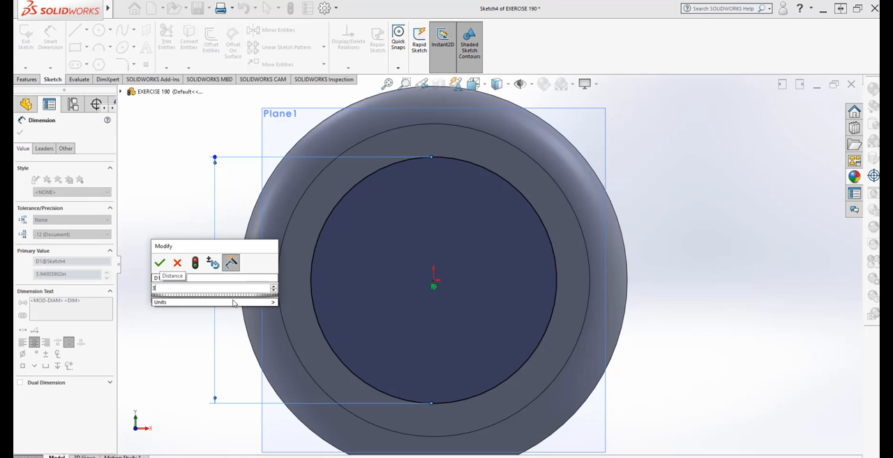
{"action": "mouse_move", "coordinate": [236, 301]}
{"action": "left_click", "coordinate": [297, 336]}
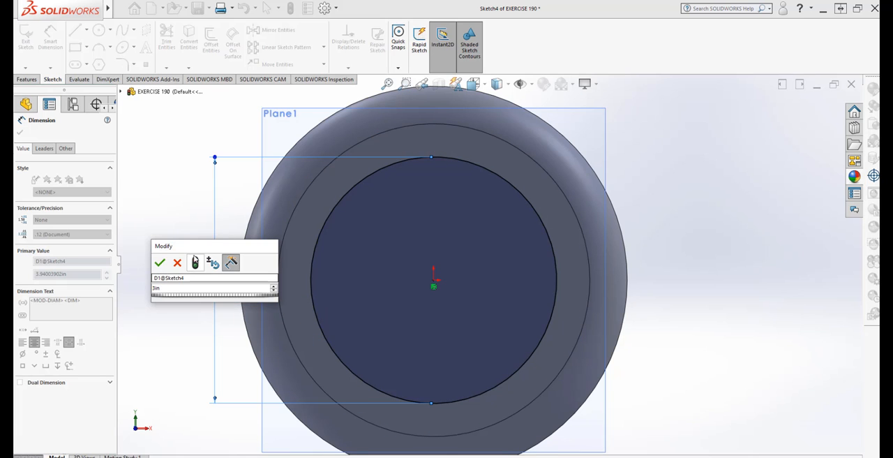
{"action": "left_click", "coordinate": [195, 263]}
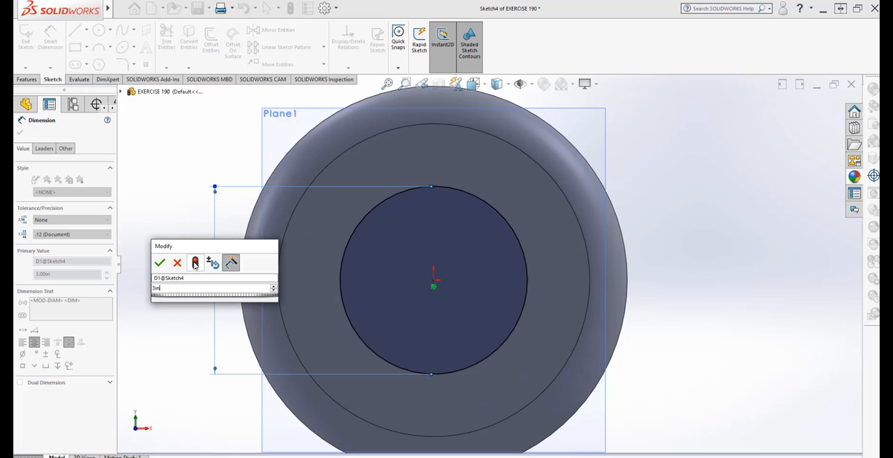
{"action": "left_click", "coordinate": [160, 263]}
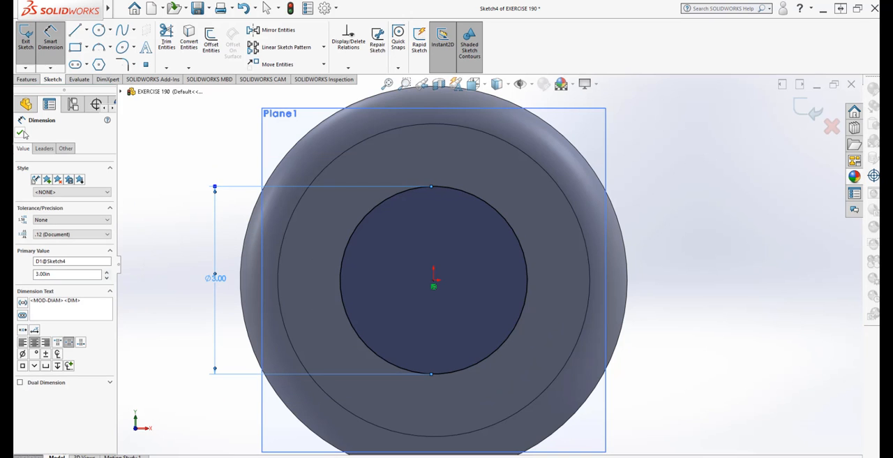
{"action": "left_click", "coordinate": [23, 133]}
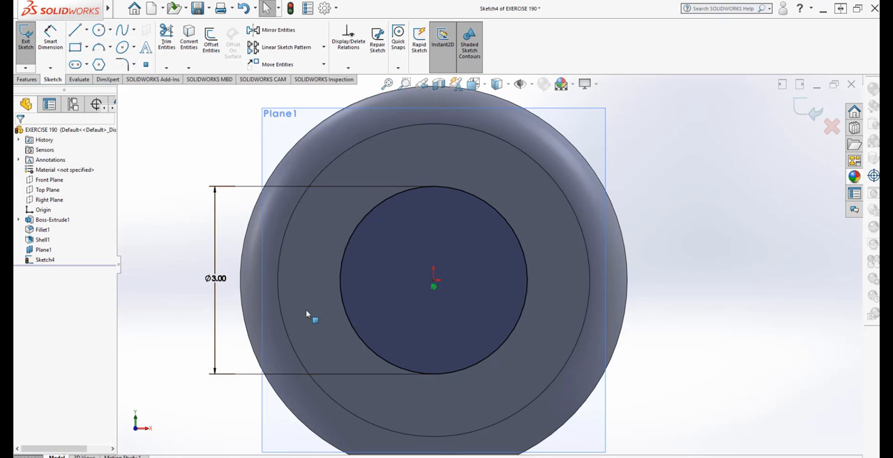
- Convert the 3 in circle on the offset plane to construction geometry
{"action": "left_click", "coordinate": [405, 196]}
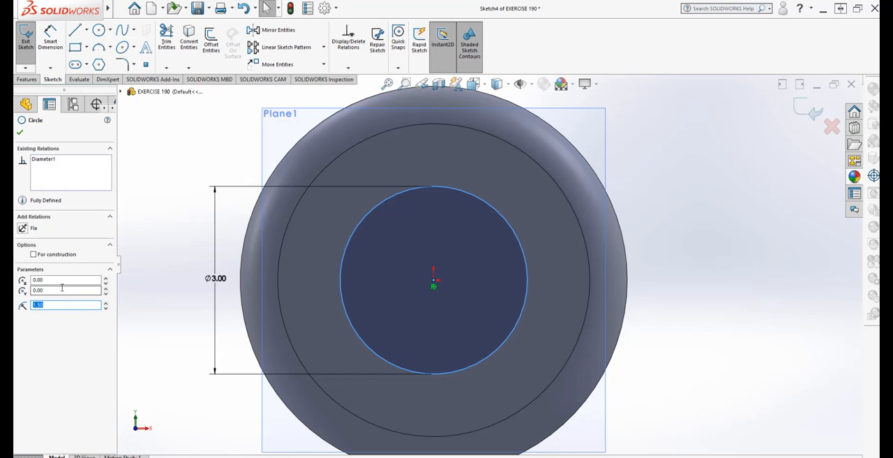
{"action": "left_click", "coordinate": [34, 255]}
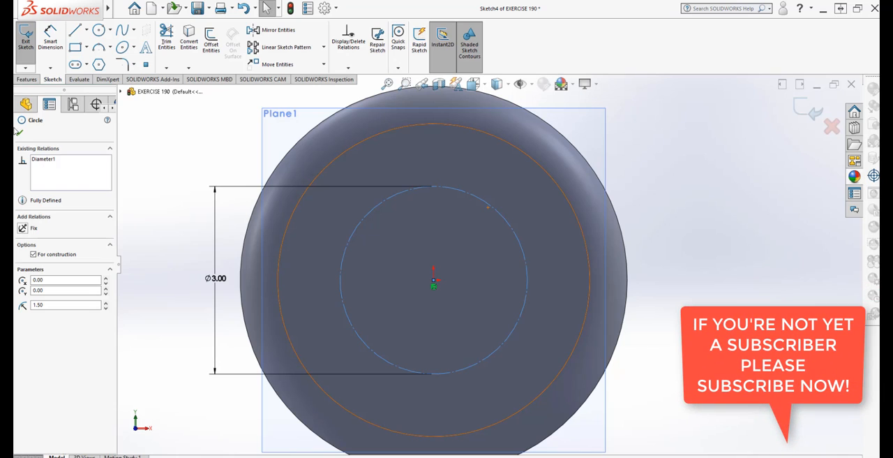
{"action": "left_click", "coordinate": [18, 131]}
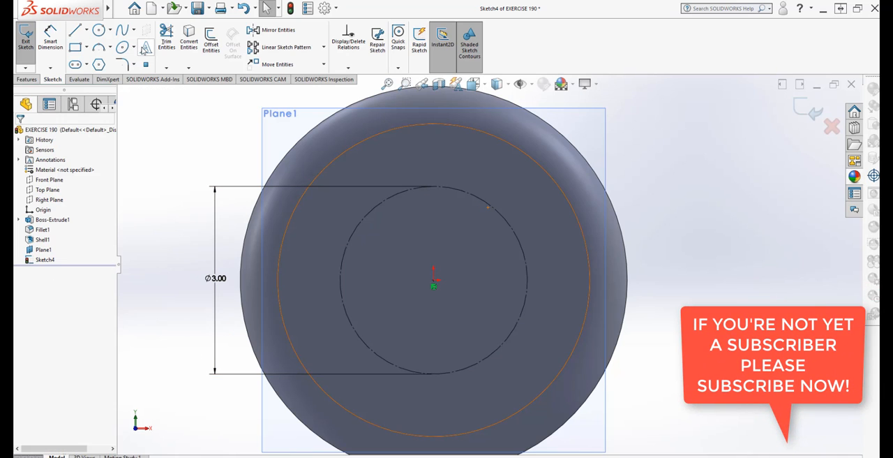
- Start a sketch text along the construction circle, with a custom font height of 50 points instead of the document font
{"action": "left_click", "coordinate": [144, 47]}
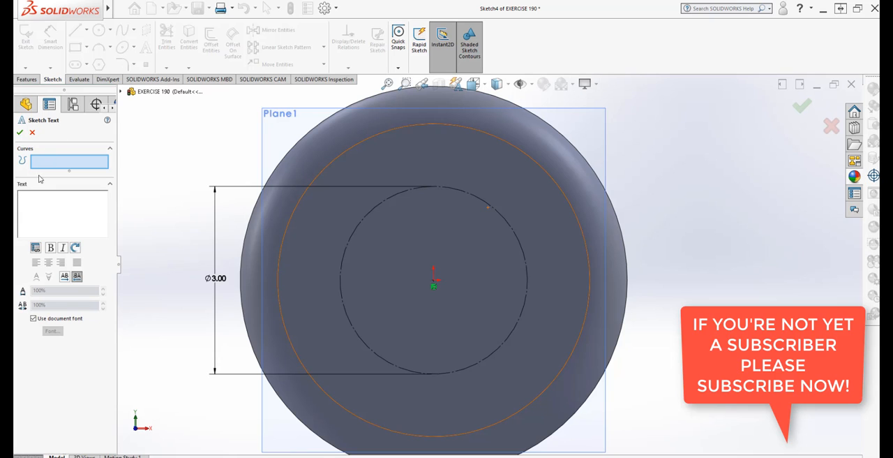
{"action": "left_click", "coordinate": [384, 205]}
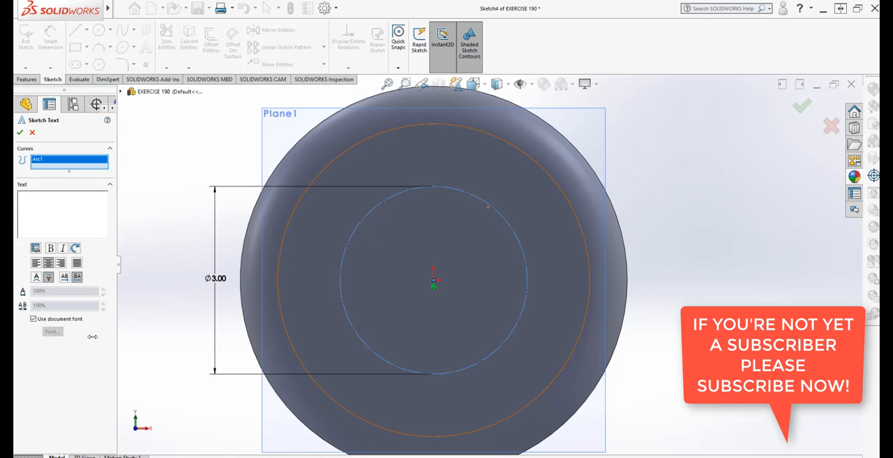
{"action": "left_click", "coordinate": [33, 318]}
{"action": "left_click", "coordinate": [53, 331]}
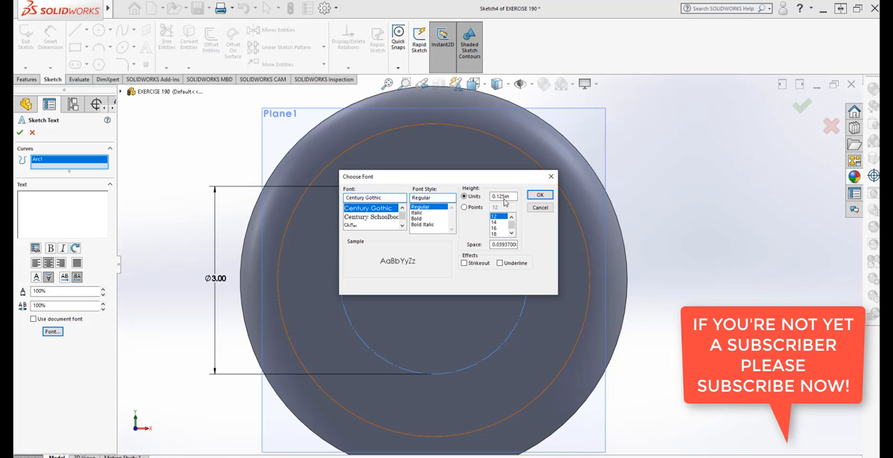
{"action": "left_click", "coordinate": [464, 208]}
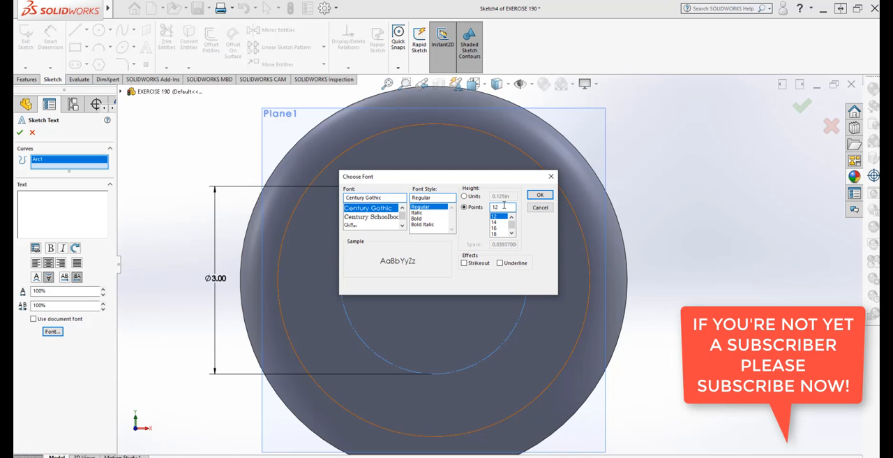
{"action": "left_click_drag", "start_coordinate": [504, 206], "coordinate": [481, 215]}
{"action": "type", "text": "5"}
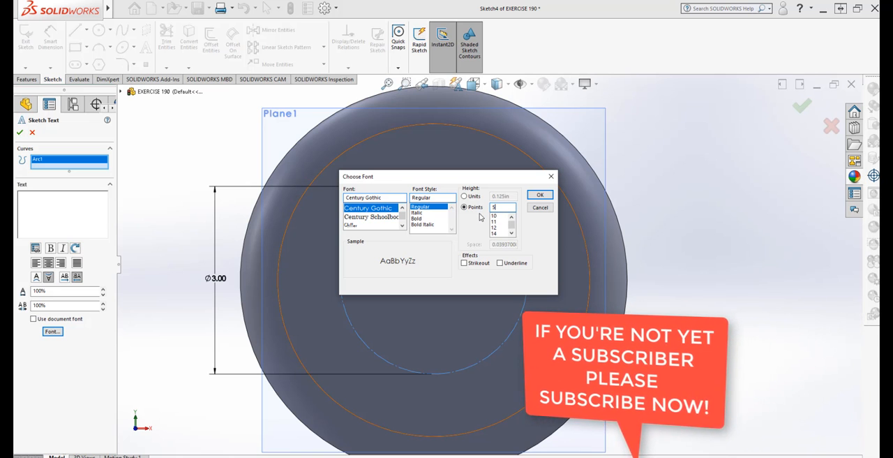
{"action": "type", "text": "0"}
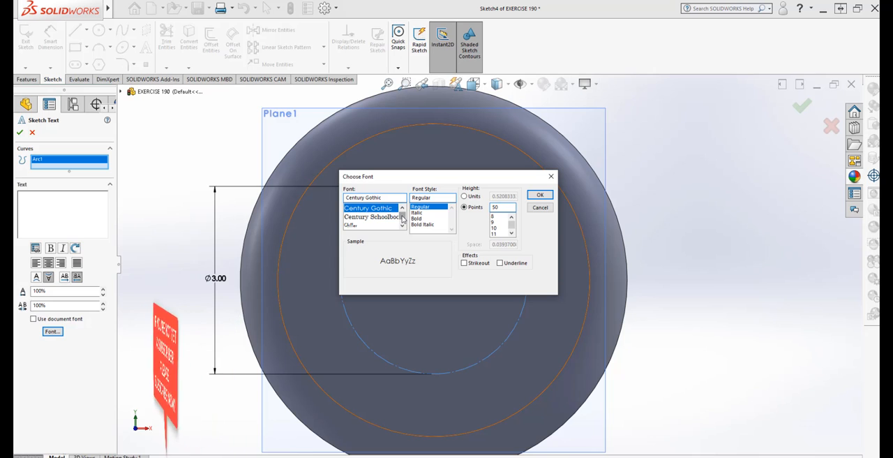
- Set the sketch text's font to Tahoma and accept the font settings
{"action": "left_click_drag", "start_coordinate": [403, 219], "coordinate": [406, 227]}
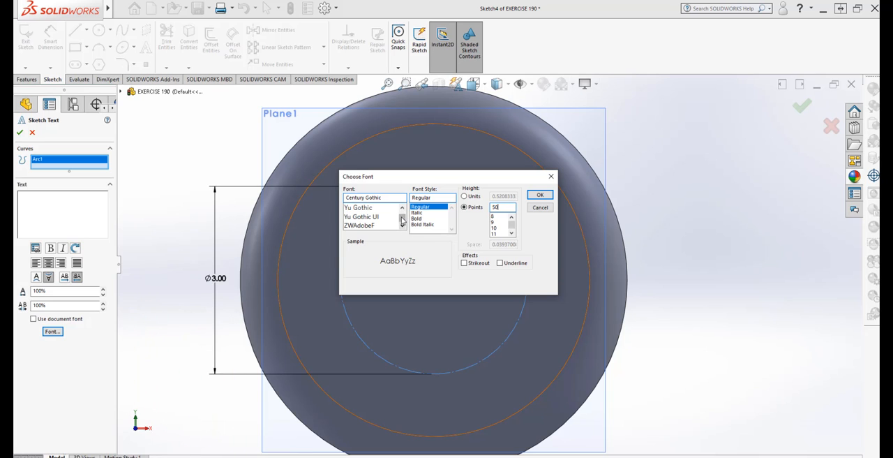
{"action": "left_click", "coordinate": [402, 207]}
{"action": "left_click", "coordinate": [402, 207]}
{"action": "left_click_drag", "start_coordinate": [402, 207], "coordinate": [402, 207]}
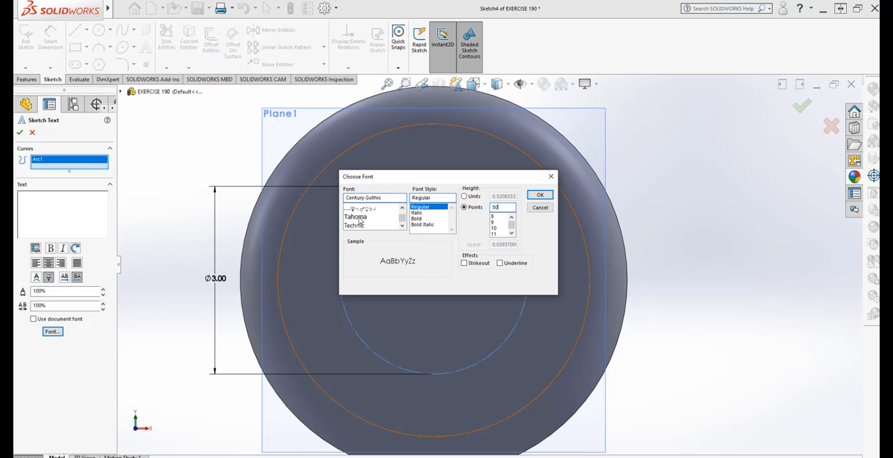
{"action": "left_click", "coordinate": [358, 218]}
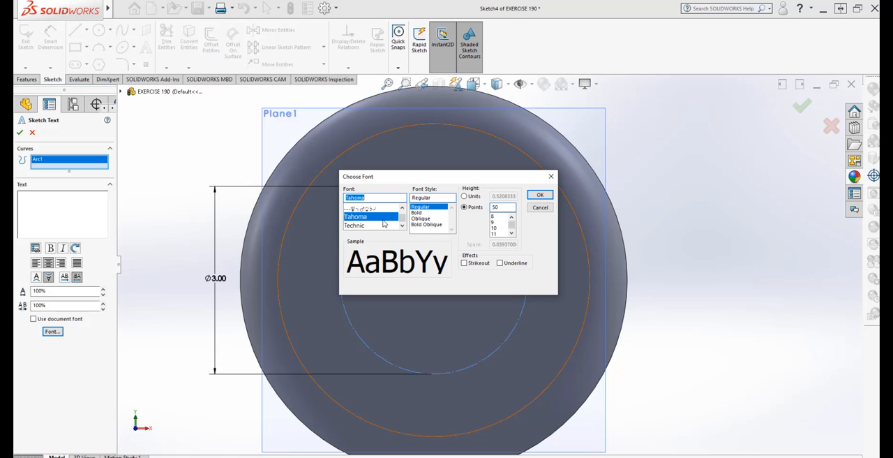
{"action": "left_click", "coordinate": [539, 195]}
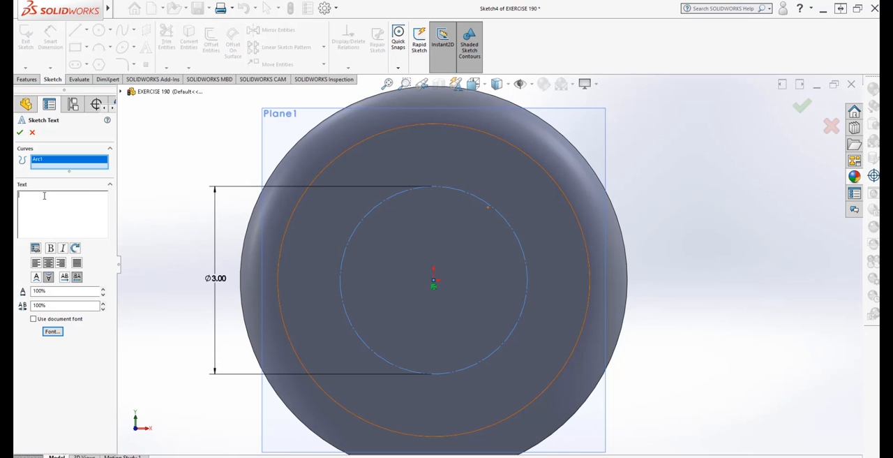
- Enter SOLIDWORK as the sketch text and left-align it along the circle
{"action": "type", "text": "SOLIDWORK"}
{"action": "left_click", "coordinate": [35, 265]}
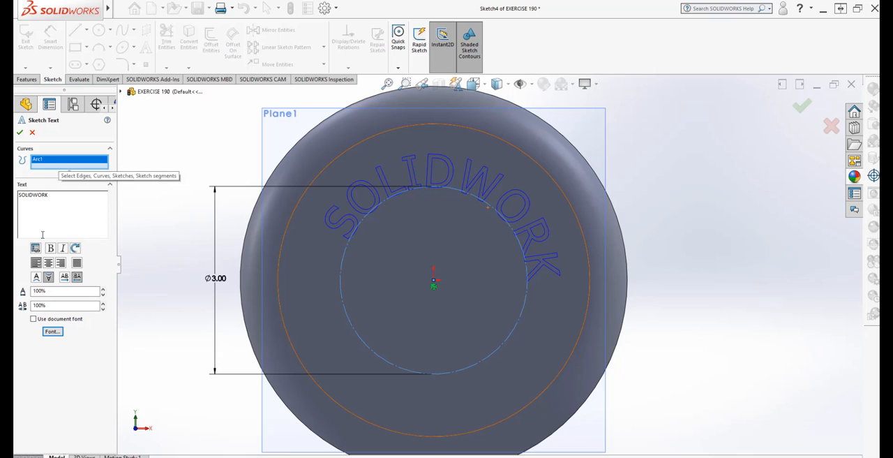
- Try flipping the SOLIDWORK text vertically and horizontally, restoring the original orientation each time
{"action": "left_click", "coordinate": [46, 292]}
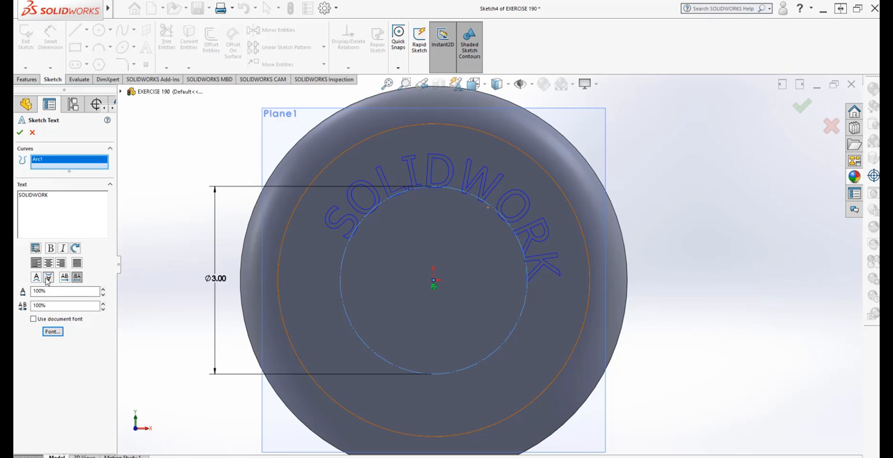
{"action": "left_click", "coordinate": [37, 278]}
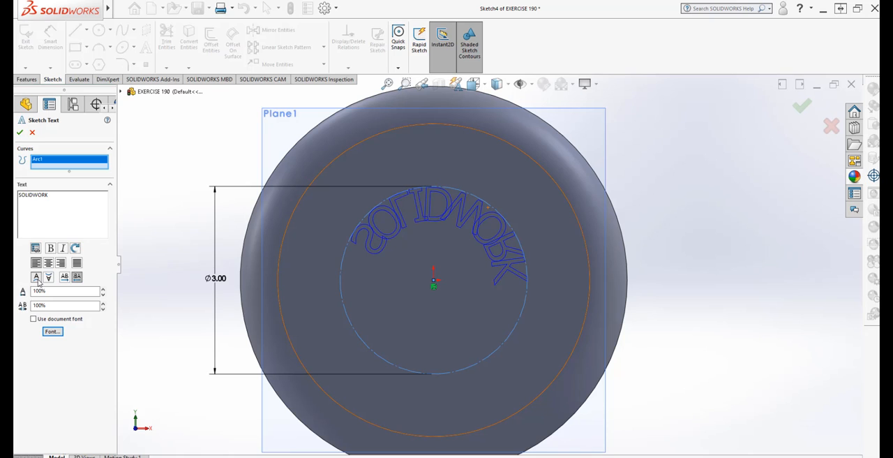
{"action": "left_click", "coordinate": [37, 278]}
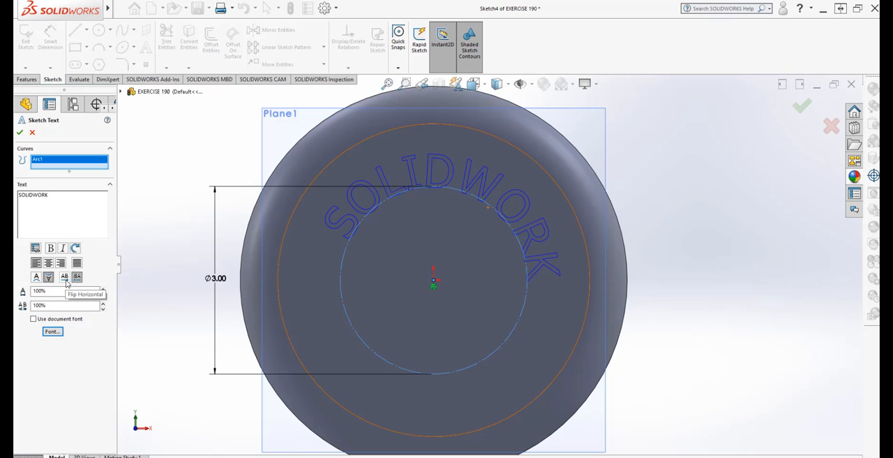
{"action": "left_click", "coordinate": [65, 278]}
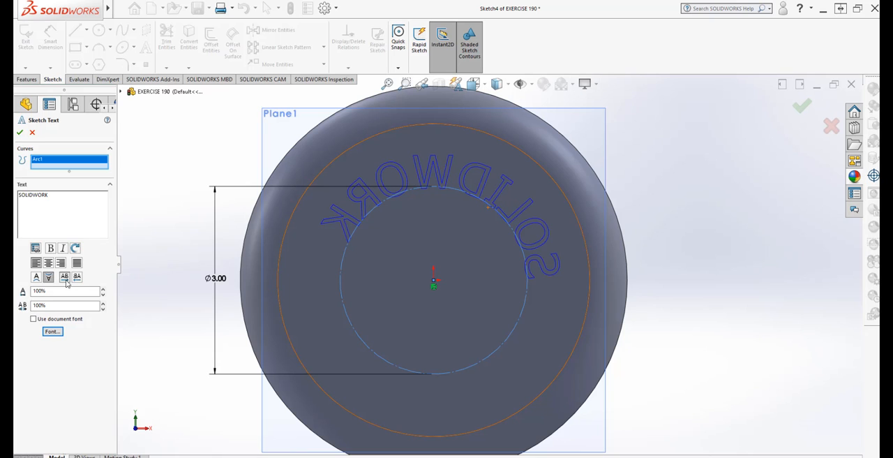
{"action": "left_click", "coordinate": [76, 278]}
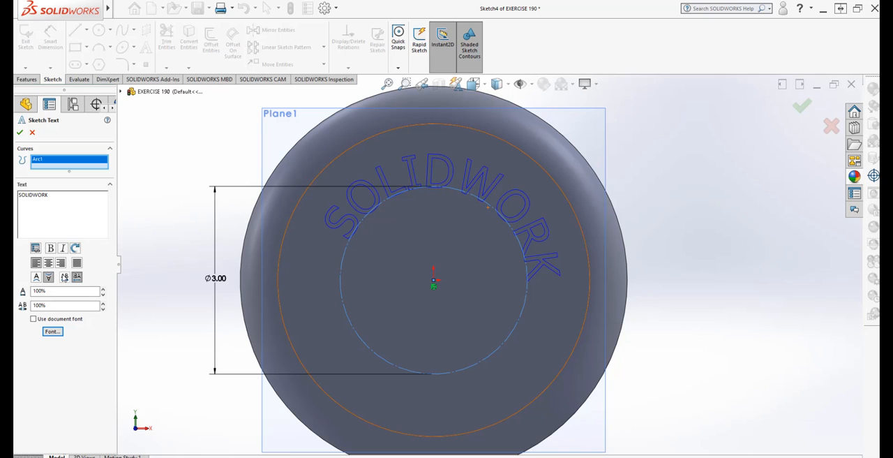
- Try centre, right and full justification of the text along the circle, then return to left alignment
{"action": "left_click", "coordinate": [48, 264]}
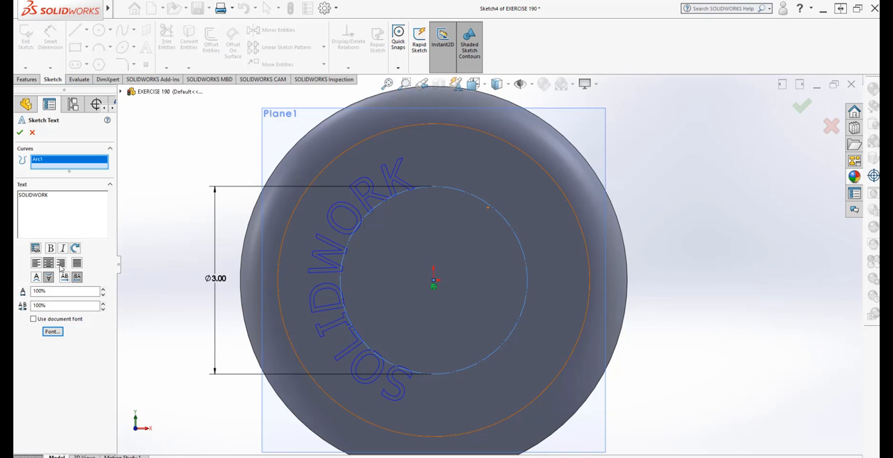
{"action": "left_click", "coordinate": [62, 263]}
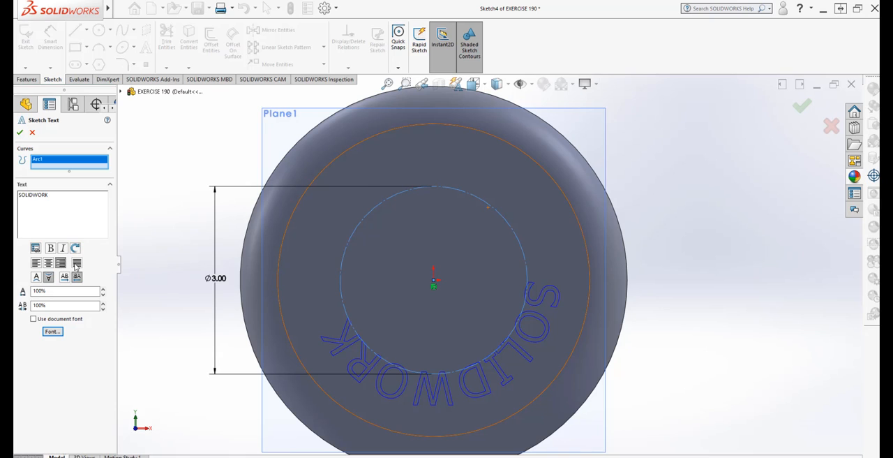
{"action": "left_click", "coordinate": [77, 264]}
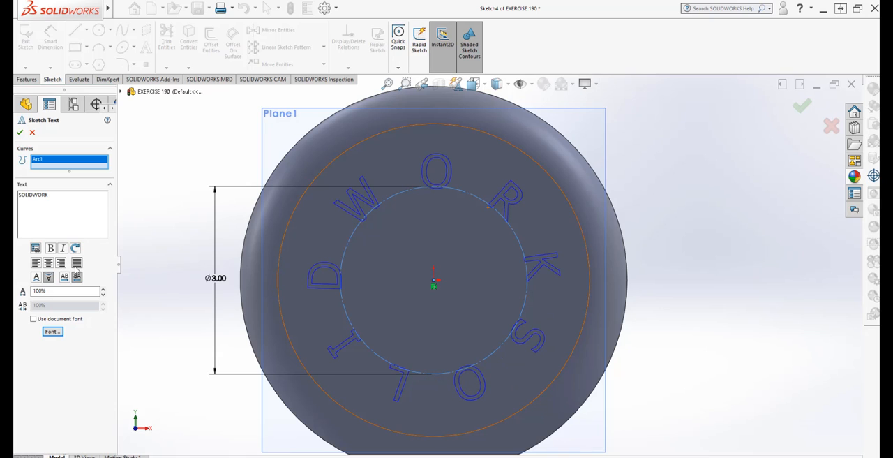
{"action": "left_click", "coordinate": [37, 263]}
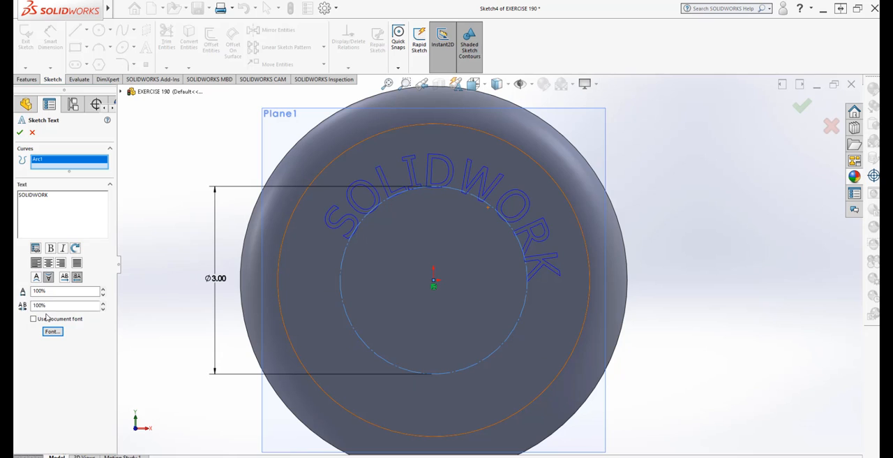
- Set the SOLIDWORK text's width factor to 120% and accept the sketch text
{"action": "left_click", "coordinate": [103, 291]}
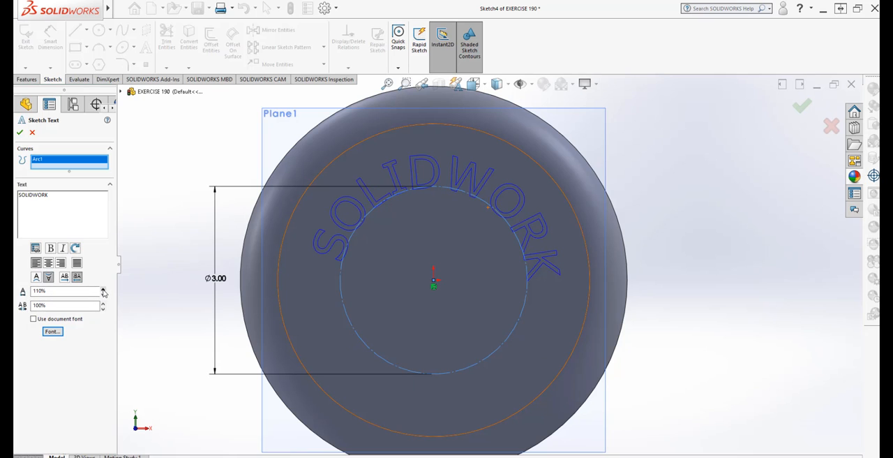
{"action": "left_click", "coordinate": [104, 290]}
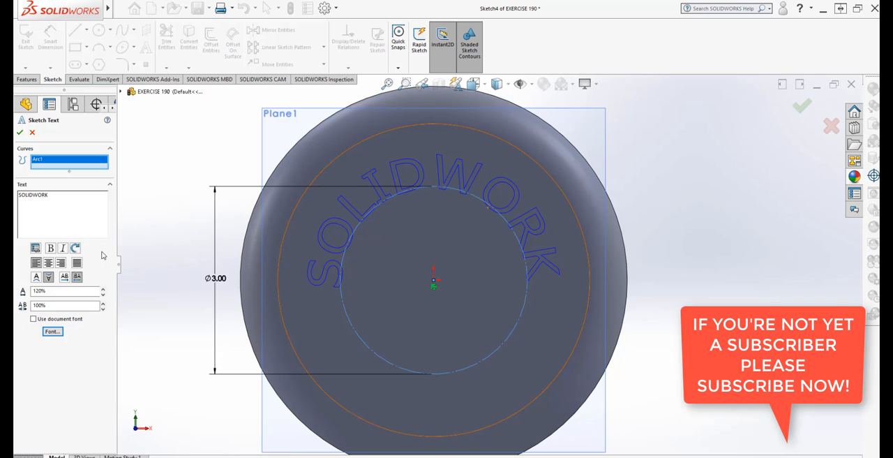
{"action": "left_click", "coordinate": [20, 133]}
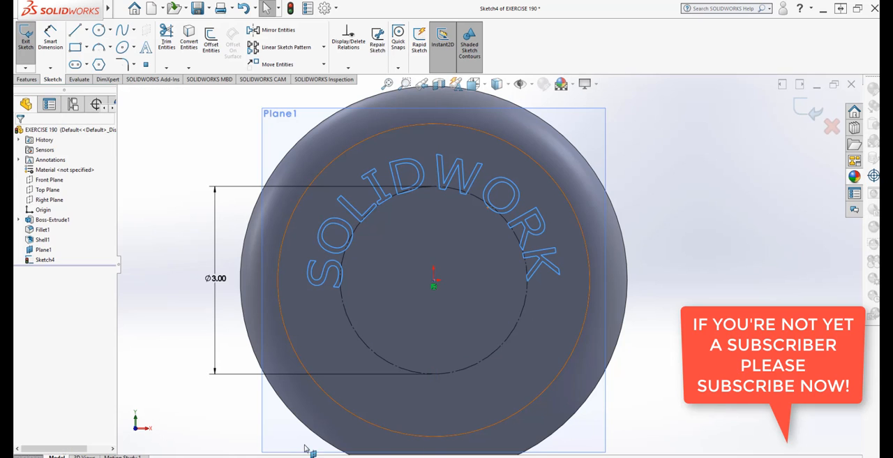
{"action": "left_click", "coordinate": [736, 282]}
{"action": "mouse_move", "coordinate": [736, 282]}
{"action": "middle_mouse_down"}
{"action": "mouse_move", "coordinate": [714, 270]}
{"action": "mouse_move", "coordinate": [656, 291]}
{"action": "mouse_move", "coordinate": [646, 308]}
{"action": "mouse_move", "coordinate": [660, 349]}
{"action": "mouse_move", "coordinate": [624, 310]}
{"action": "mouse_move", "coordinate": [688, 282]}
{"action": "mouse_move", "coordinate": [672, 273]}
{"action": "mouse_move", "coordinate": [668, 285]}
{"action": "mouse_move", "coordinate": [692, 278]}
{"action": "mouse_move", "coordinate": [675, 323]}
{"action": "mouse_move", "coordinate": [672, 314]}
{"action": "mouse_move", "coordinate": [645, 365]}
{"action": "middle_mouse_up"}
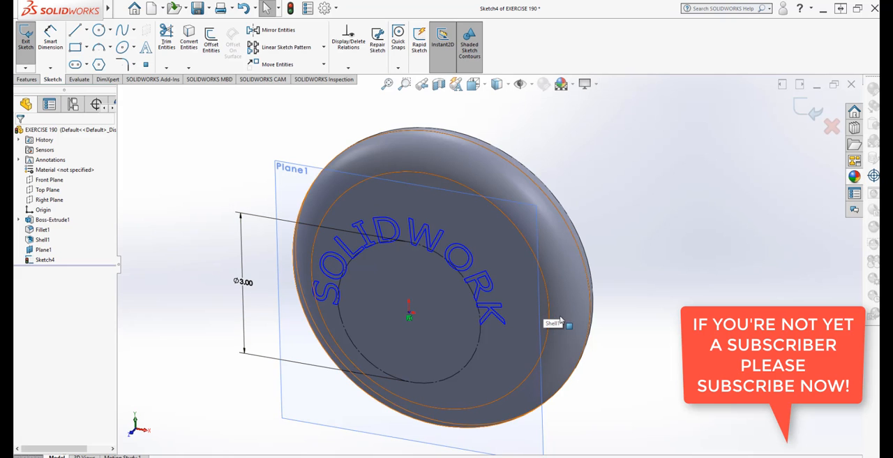
{"action": "middle_click_drag", "start_coordinate": [560, 315], "coordinate": [556, 301]}
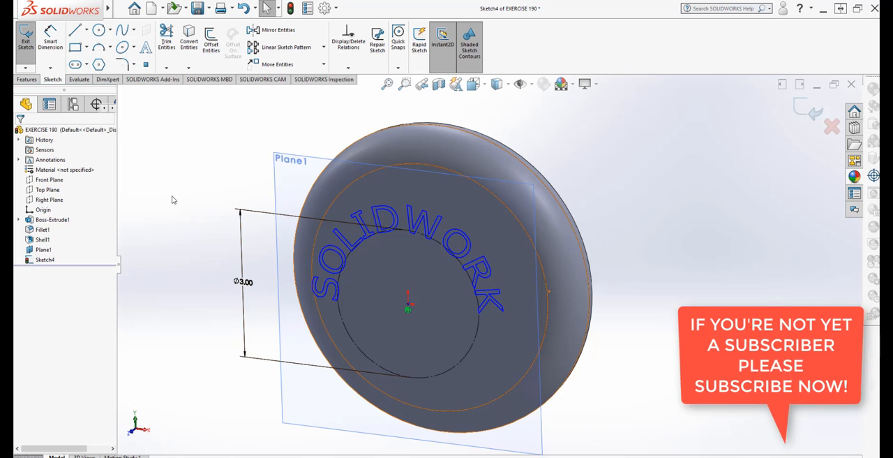
{"action": "left_click", "coordinate": [26, 80]}
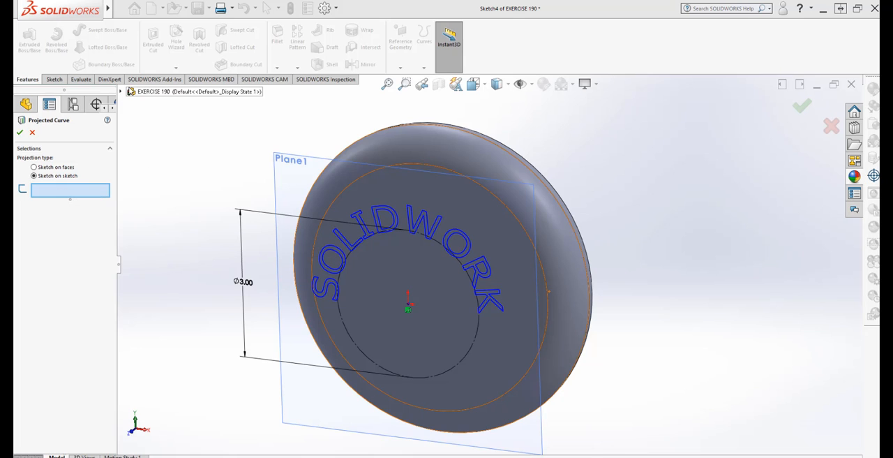
{"action": "left_click", "coordinate": [122, 92]}
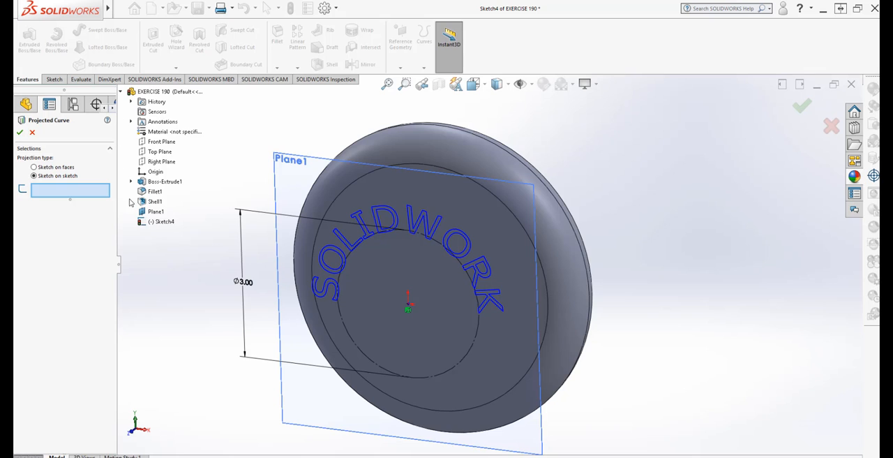
{"action": "left_click", "coordinate": [161, 222]}
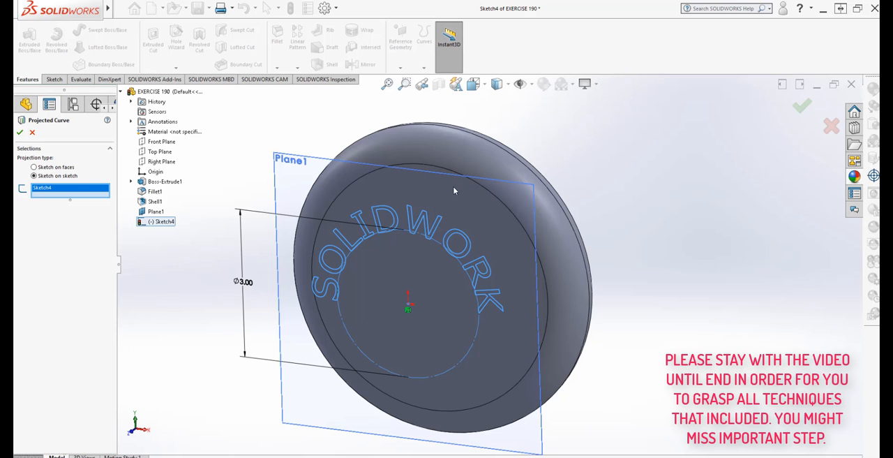
{"action": "middle_click_drag", "start_coordinate": [543, 292], "coordinate": [492, 338]}
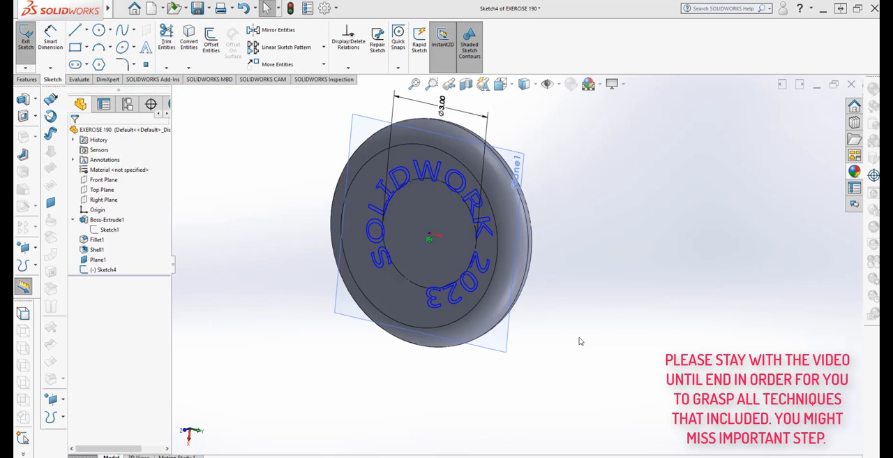
- Extrude the SOLIDWORK 2023 text sketch with the Up To Surface end condition, ending at the disc's flat circular face
{"action": "mouse_move", "coordinate": [579, 341]}
{"action": "middle_mouse_down"}
{"action": "mouse_move", "coordinate": [554, 319]}
{"action": "mouse_move", "coordinate": [560, 295]}
{"action": "mouse_move", "coordinate": [569, 344]}
{"action": "middle_mouse_up"}
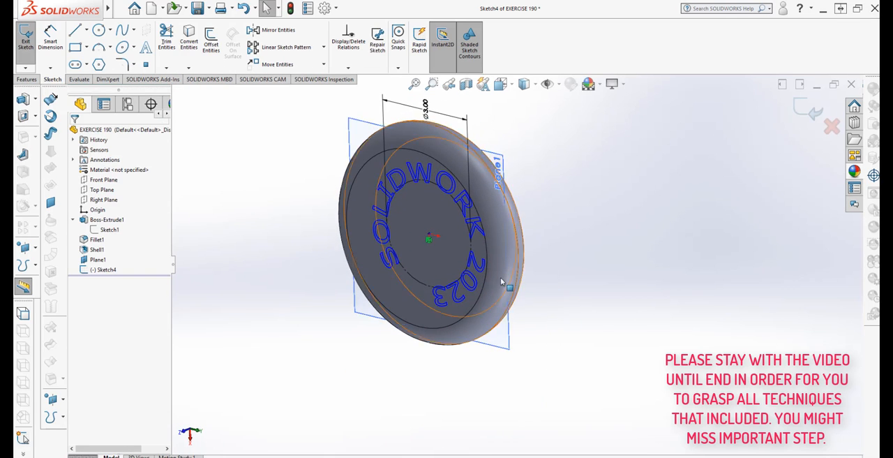
{"action": "scroll", "coordinate": [501, 275], "scroll_direction": "down", "scroll_amount": 2}
{"action": "middle_click_drag", "start_coordinate": [535, 281], "coordinate": [531, 256]}
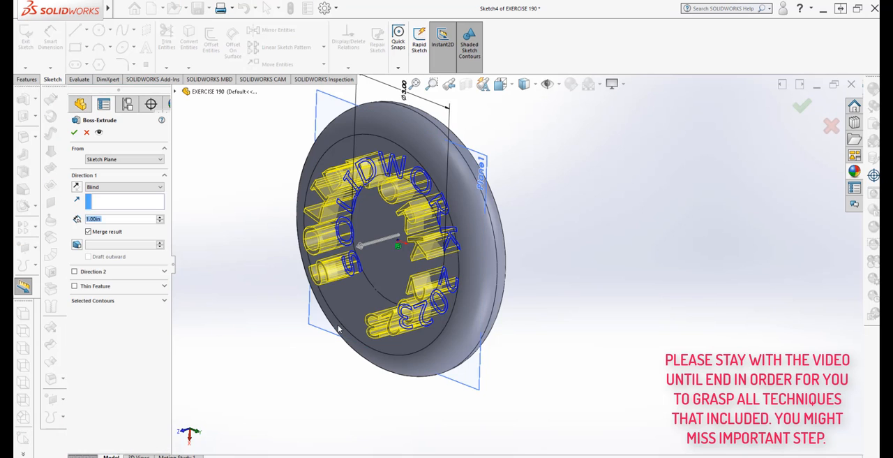
{"action": "middle_click_drag", "start_coordinate": [368, 395], "coordinate": [384, 384]}
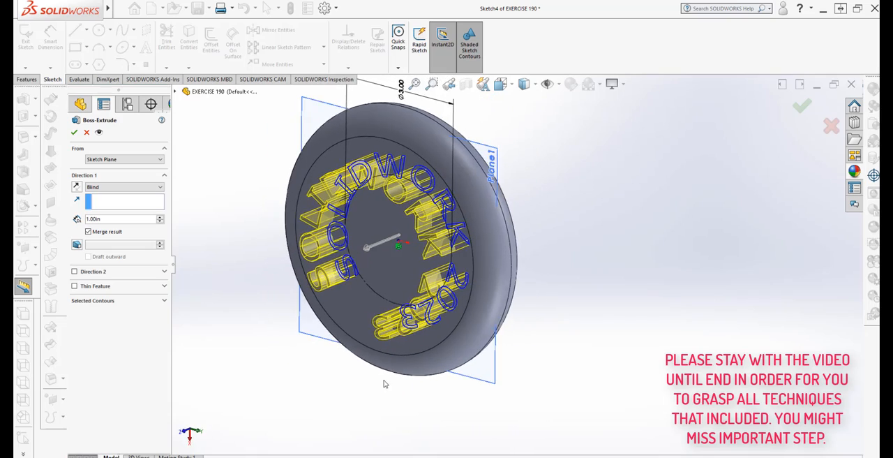
{"action": "left_click", "coordinate": [133, 189]}
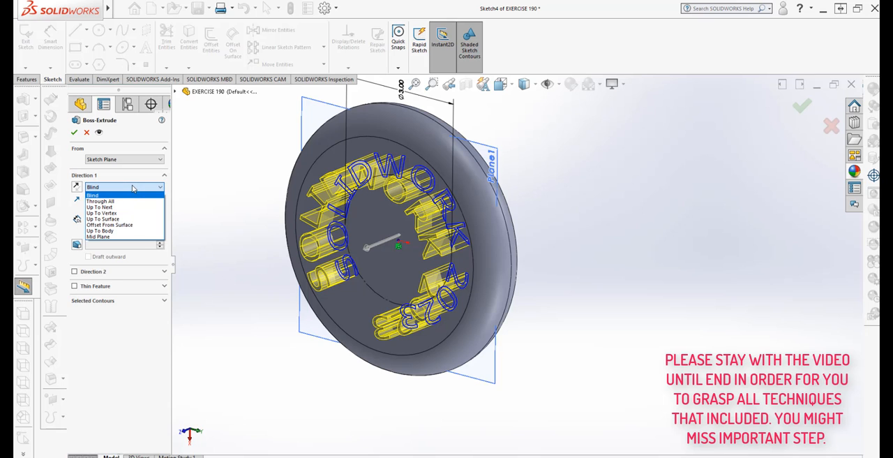
{"action": "left_click", "coordinate": [119, 218]}
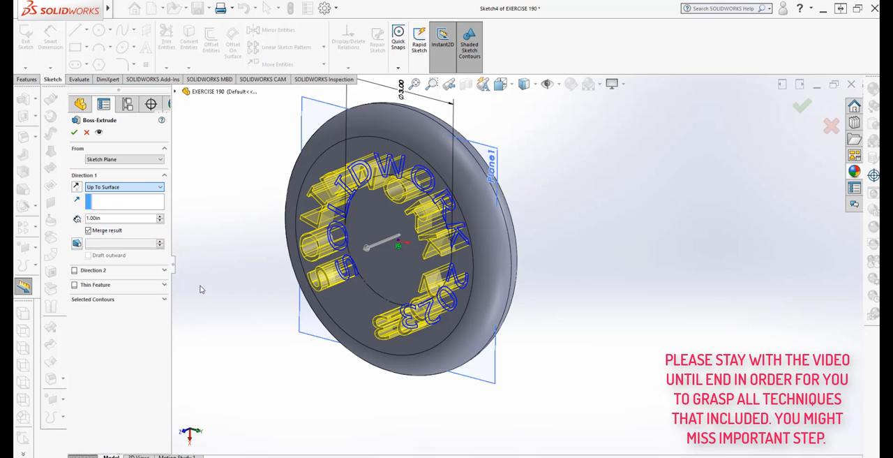
{"action": "left_click", "coordinate": [360, 322]}
{"action": "middle_click_drag", "start_coordinate": [360, 321], "coordinate": [414, 83]}
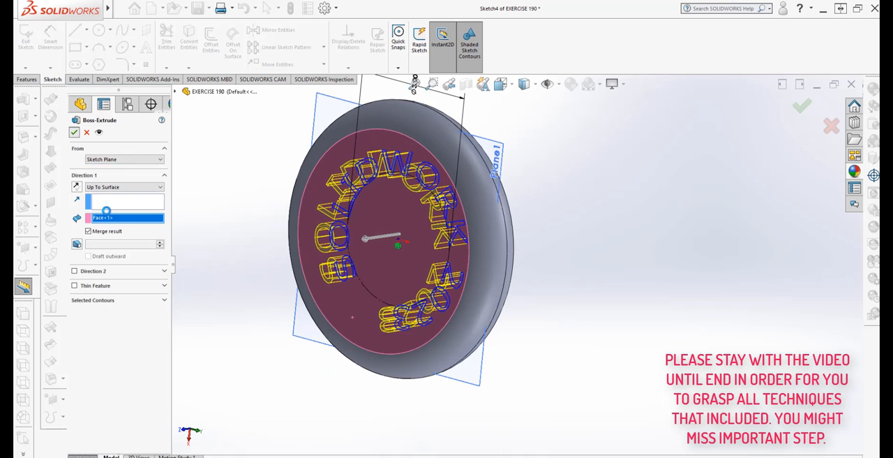
{"action": "middle_click_drag", "start_coordinate": [485, 409], "coordinate": [482, 391]}
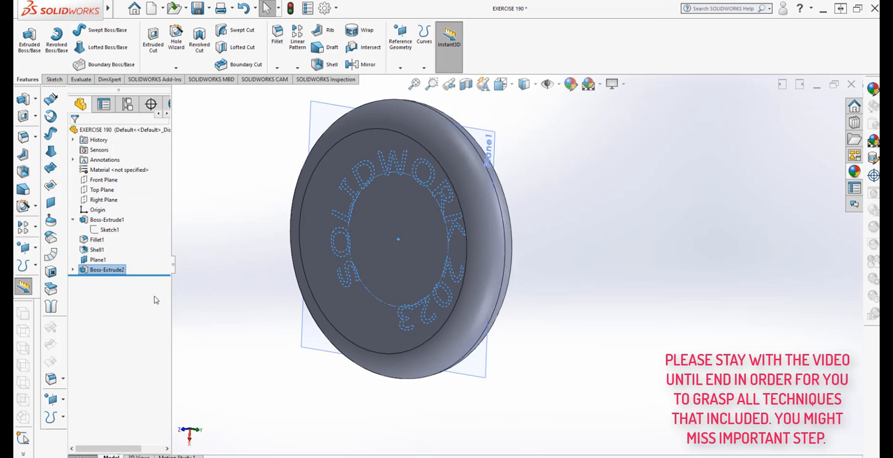
- Edit the text extrusion to use a Blind end condition with a depth of 1 in
{"action": "right_click", "coordinate": [111, 272]}
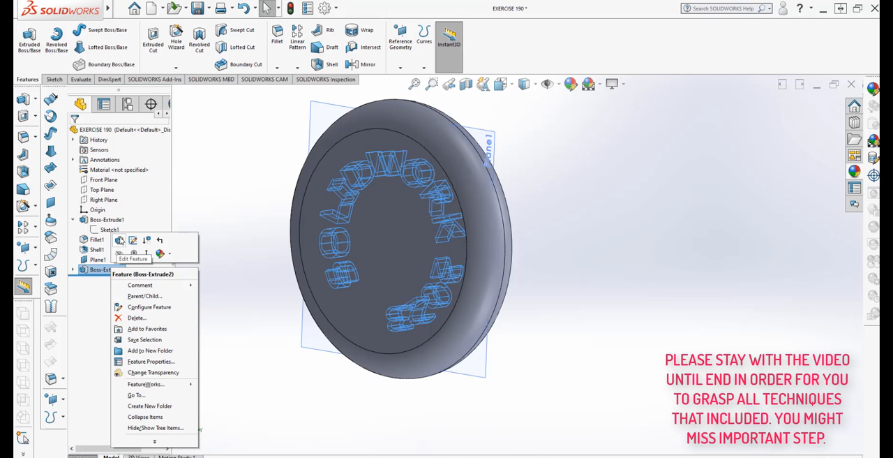
{"action": "left_click", "coordinate": [119, 241]}
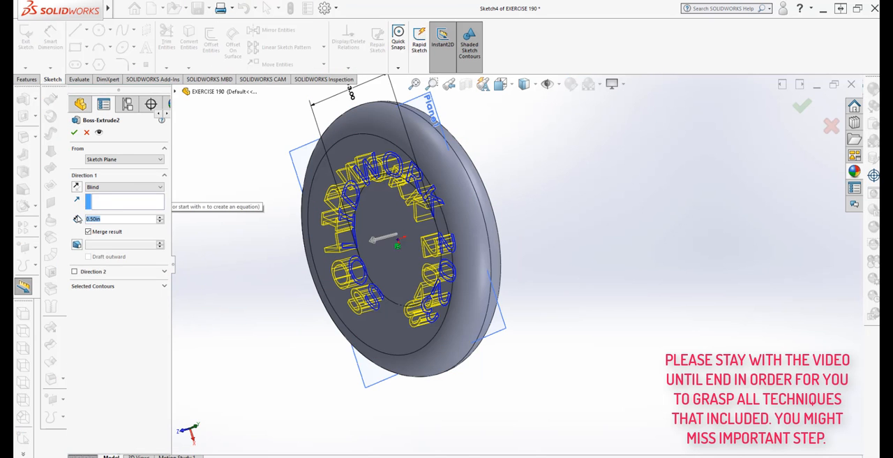
{"action": "type", "text": "1"}
{"action": "mouse_move", "coordinate": [113, 248]}
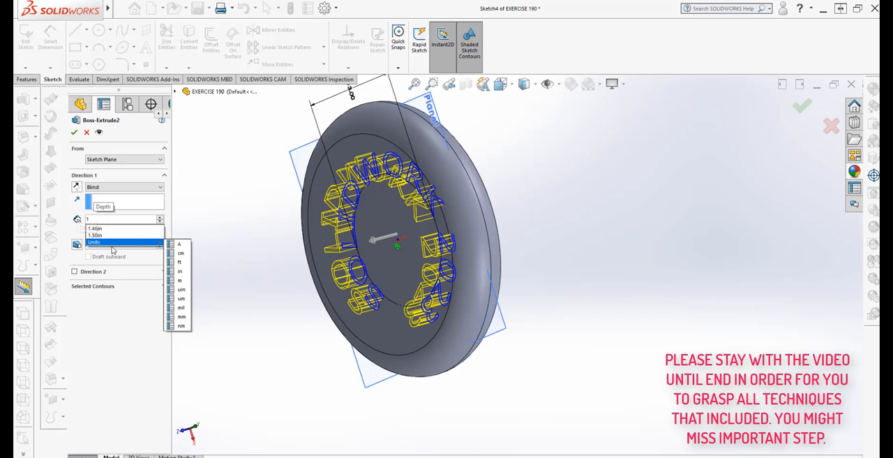
{"action": "left_click", "coordinate": [181, 271]}
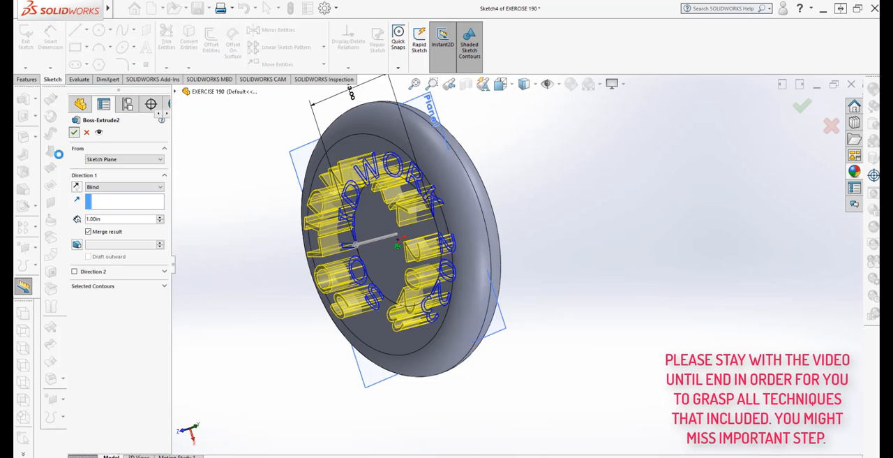
{"action": "left_click", "coordinate": [74, 132]}
{"action": "middle_click_drag", "start_coordinate": [230, 331], "coordinate": [265, 292]}
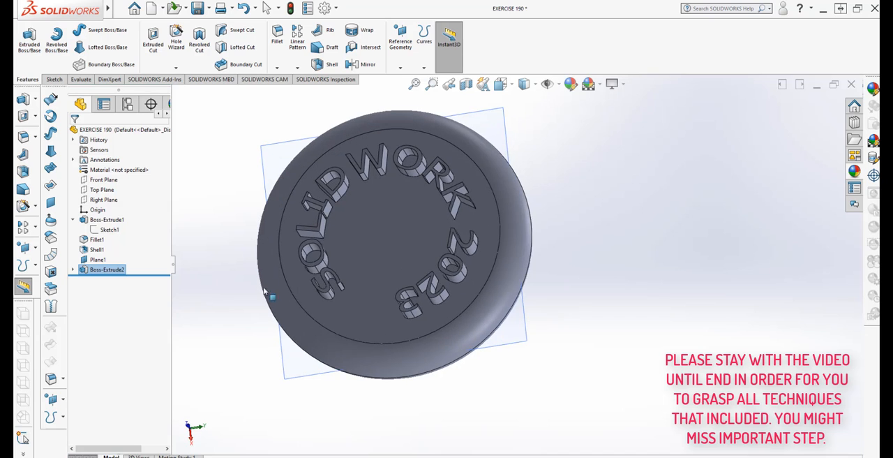
- Edit the text extrusion again and set its blind depth to 0.75 in
{"action": "right_click", "coordinate": [108, 270]}
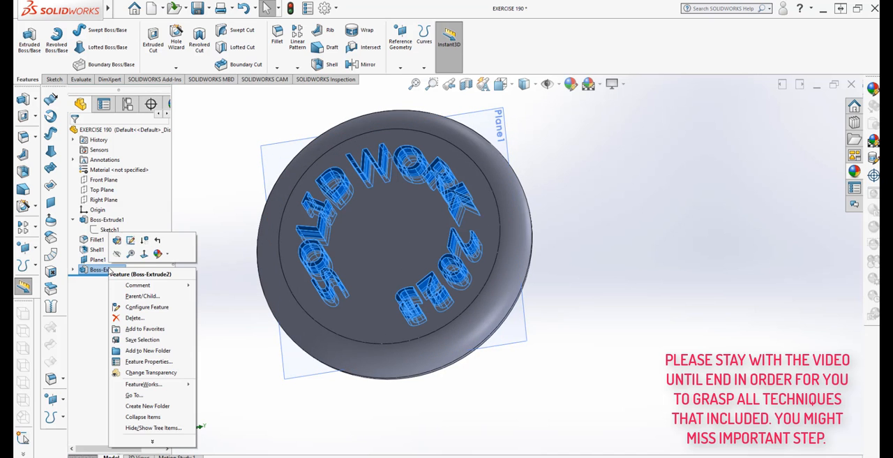
{"action": "left_click", "coordinate": [117, 241]}
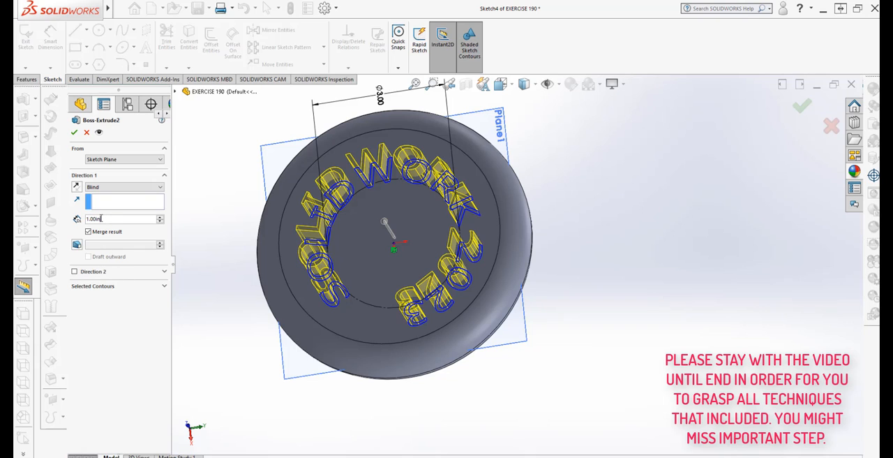
{"action": "type", "text": "25"}
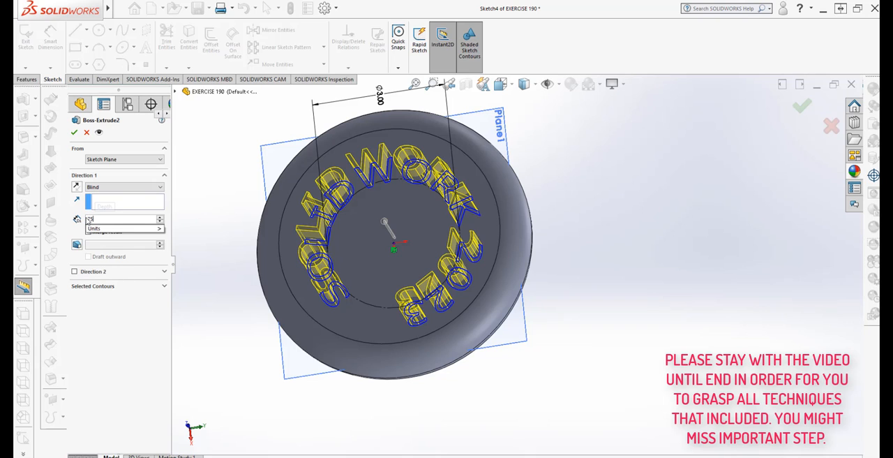
{"action": "mouse_move", "coordinate": [105, 232]}
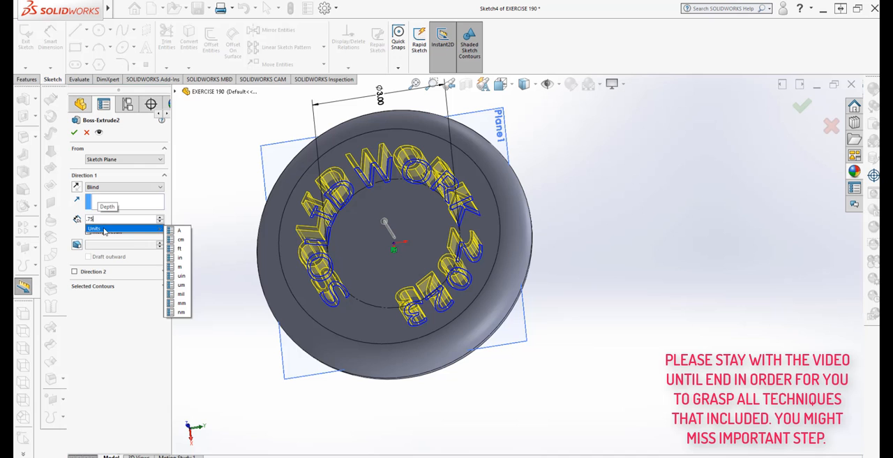
{"action": "left_click", "coordinate": [180, 259]}
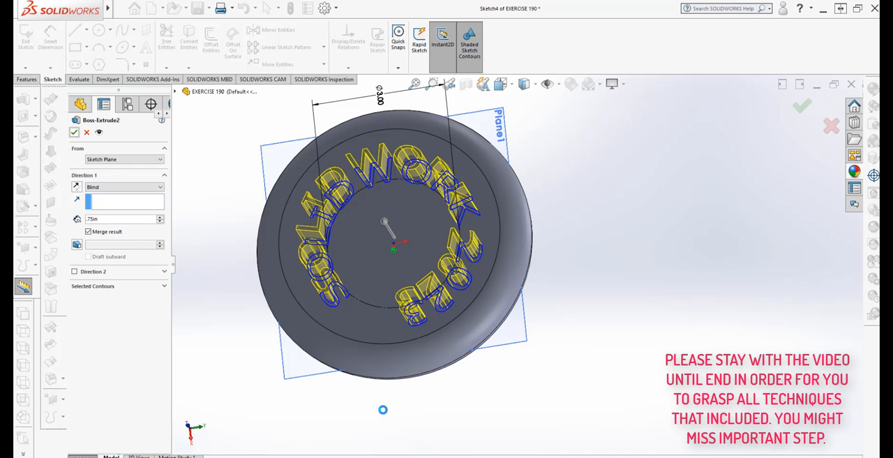
- Hide the offset reference plane Plane1 in the model
{"action": "middle_click_drag", "start_coordinate": [419, 391], "coordinate": [539, 172]}
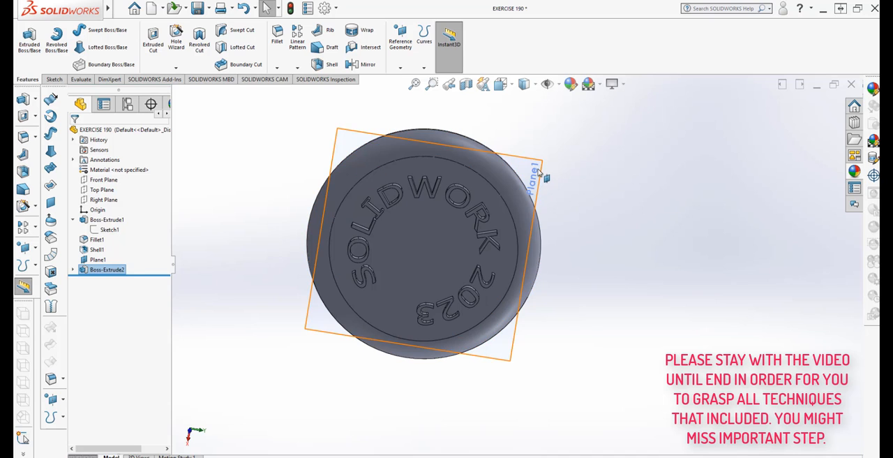
{"action": "right_click", "coordinate": [539, 172]}
{"action": "left_click", "coordinate": [571, 156]}
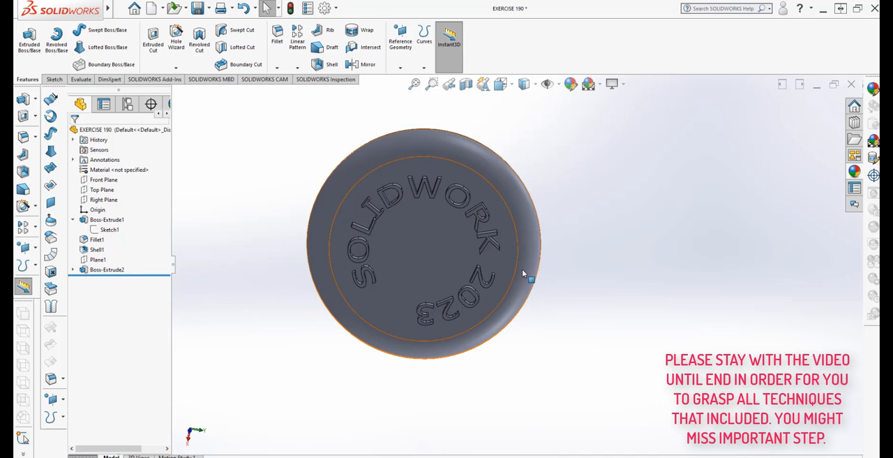
- Apply a red colour (RGB 255, 0, 0) to the text extrusion feature Boss-Extrude2
{"action": "middle_click_drag", "start_coordinate": [524, 274], "coordinate": [519, 229]}
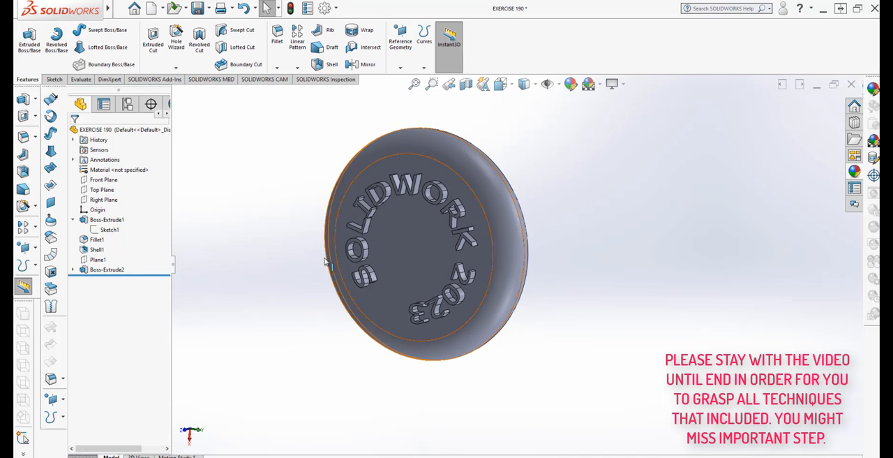
{"action": "right_click", "coordinate": [120, 271]}
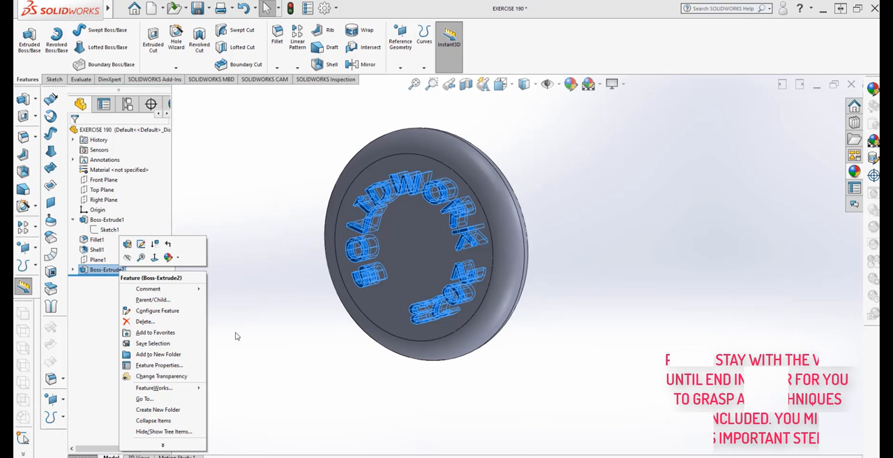
{"action": "left_click", "coordinate": [168, 258]}
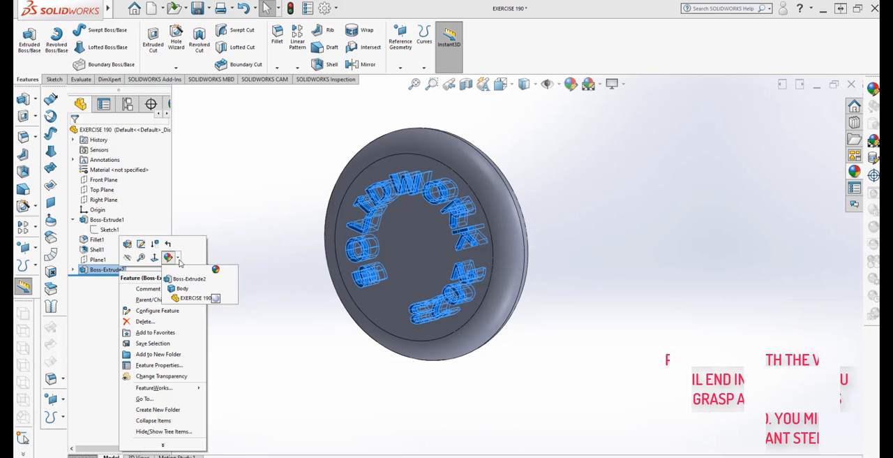
{"action": "left_click", "coordinate": [184, 279]}
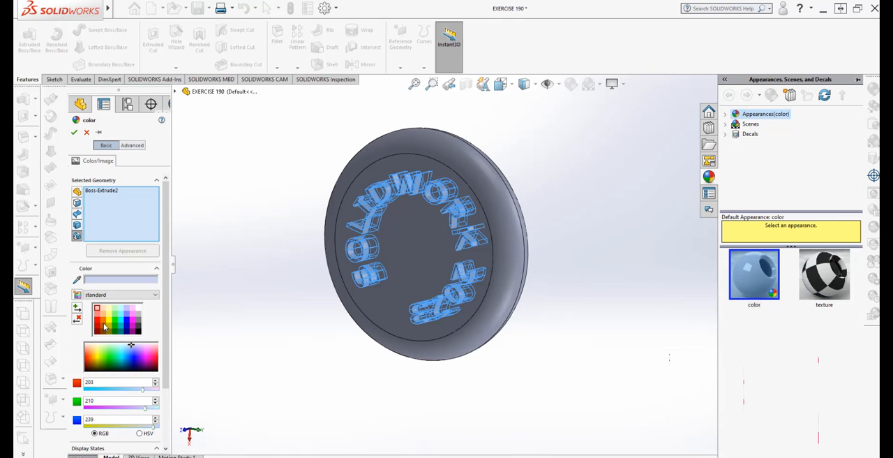
{"action": "left_click", "coordinate": [98, 324]}
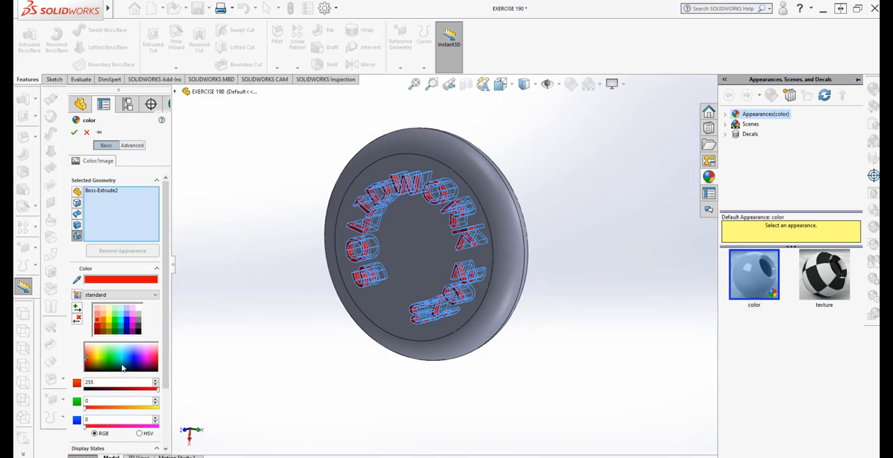
{"action": "left_click", "coordinate": [75, 133]}
- Apply a colour to the disc feature Boss-Extrude1, trying green first and accepting cyan
{"action": "middle_click_drag", "start_coordinate": [241, 328], "coordinate": [242, 317]}
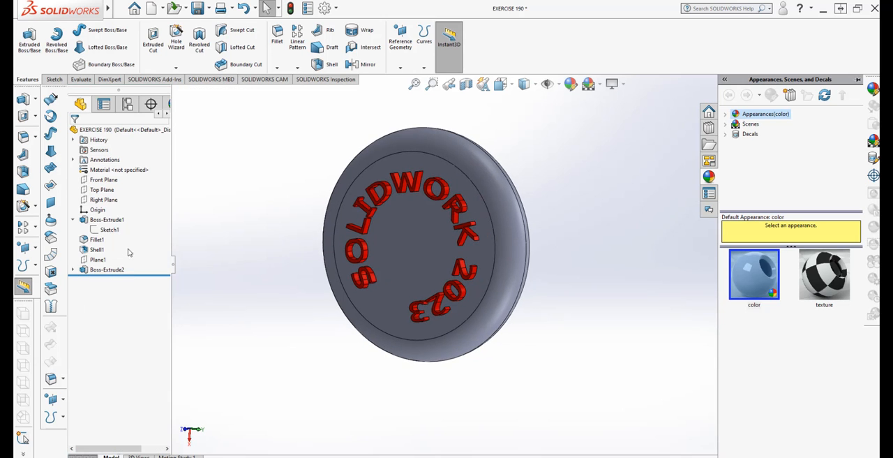
{"action": "right_click", "coordinate": [121, 222]}
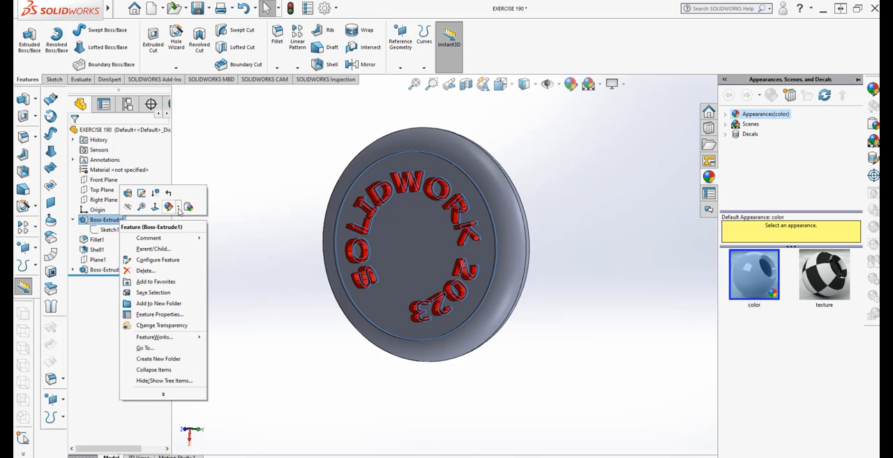
{"action": "left_click", "coordinate": [179, 208]}
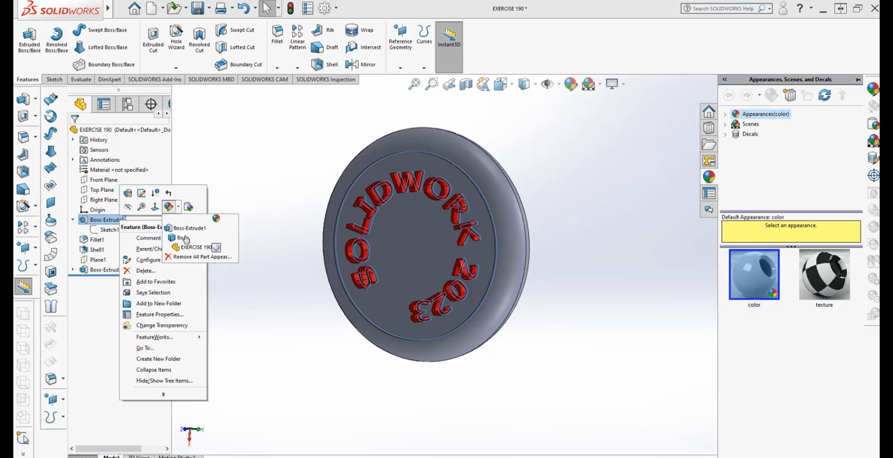
{"action": "left_click", "coordinate": [185, 238]}
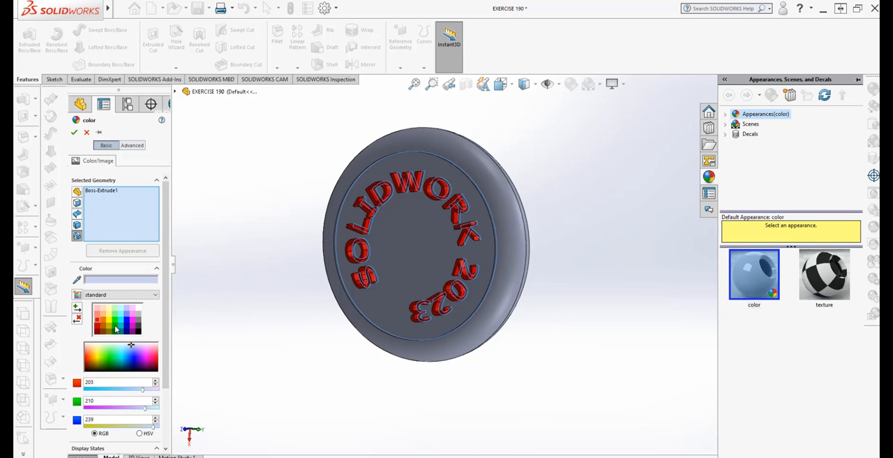
{"action": "left_click", "coordinate": [115, 323]}
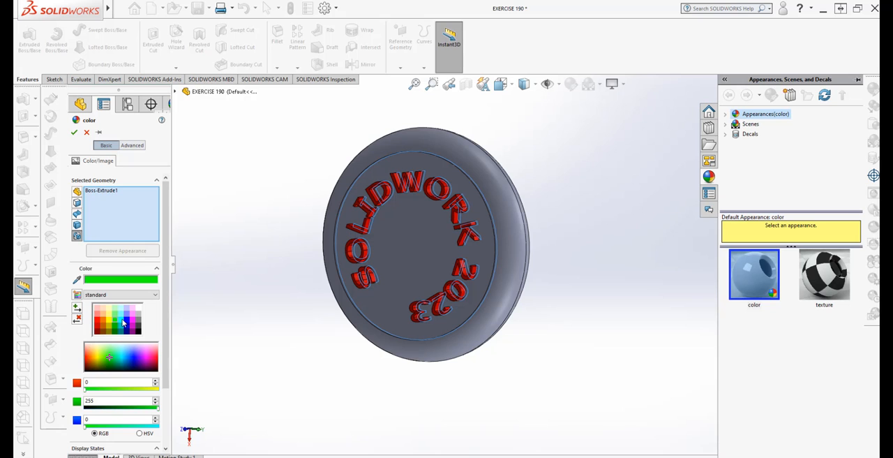
{"action": "left_click", "coordinate": [119, 325]}
{"action": "left_click", "coordinate": [74, 132]}
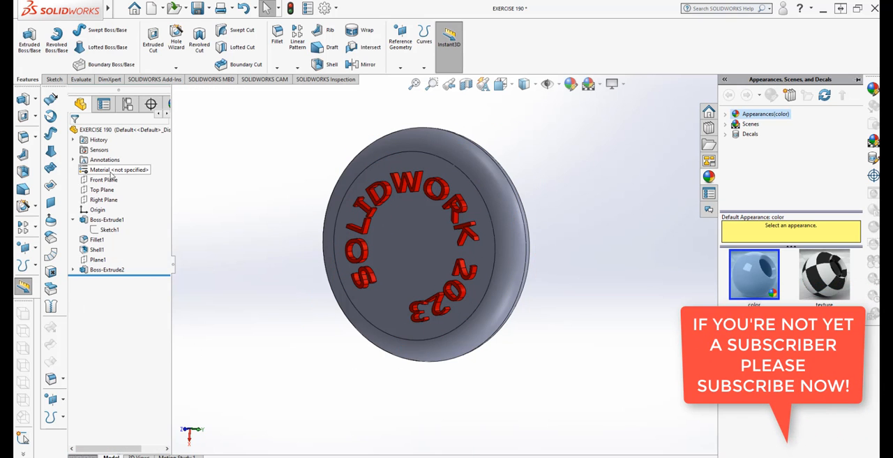
- Colour the whole EXERCISE 190 part, trying green, magenta and yellow shades before accepting cyan (RGB 0, 255, 255)
{"action": "right_click", "coordinate": [108, 220]}
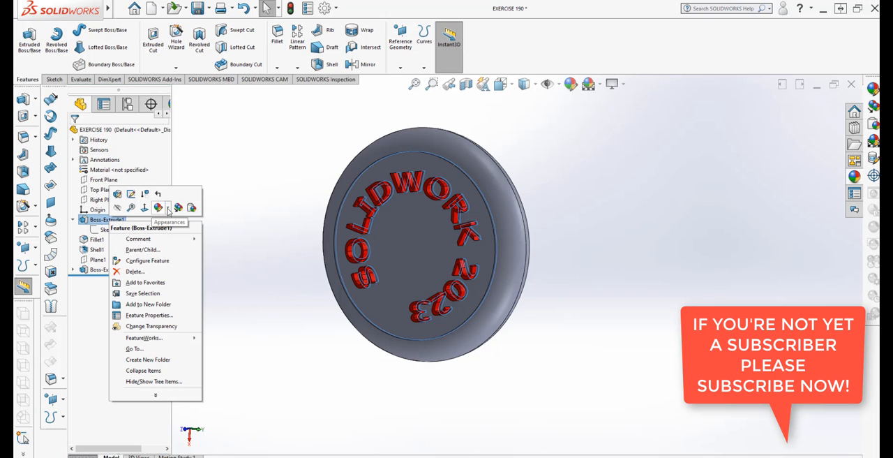
{"action": "left_click", "coordinate": [168, 209]}
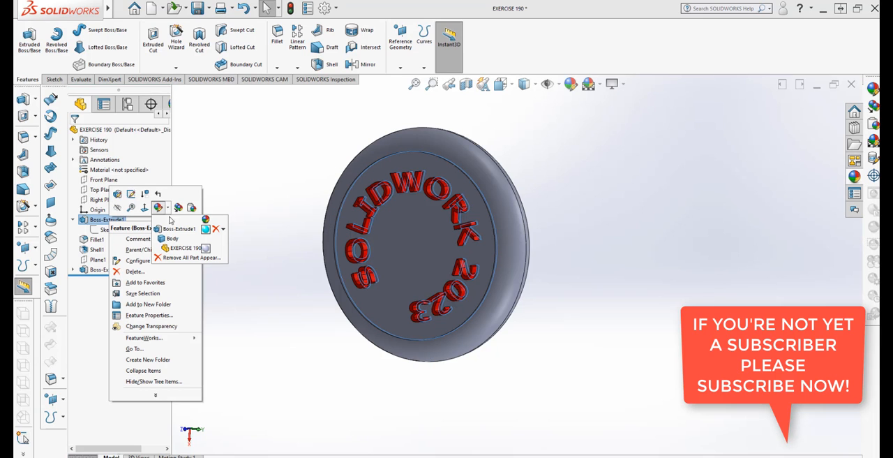
{"action": "left_click", "coordinate": [175, 249]}
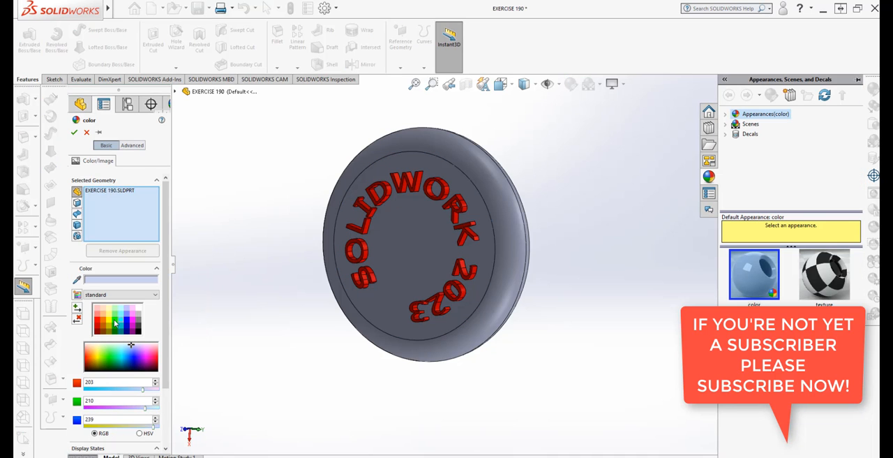
{"action": "left_click", "coordinate": [115, 323]}
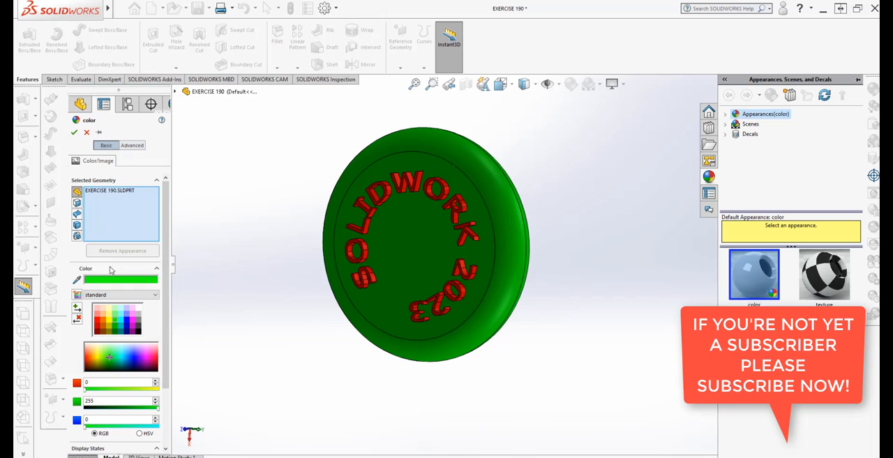
{"action": "left_click", "coordinate": [115, 309]}
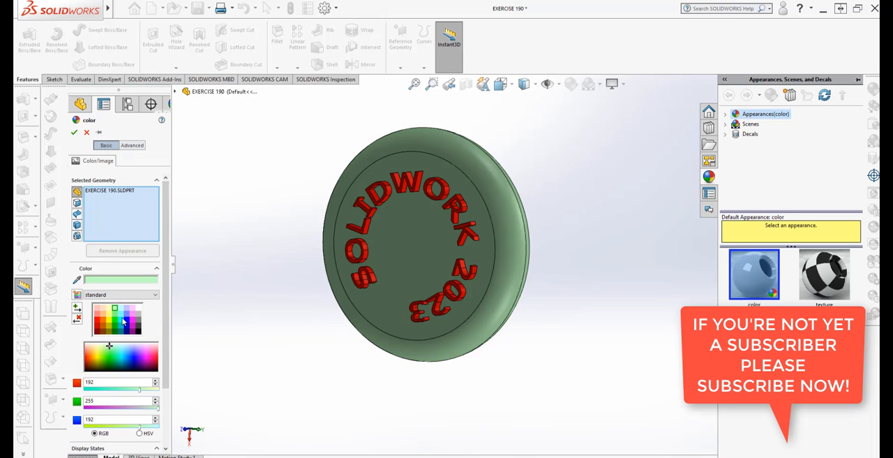
{"action": "left_click", "coordinate": [123, 322]}
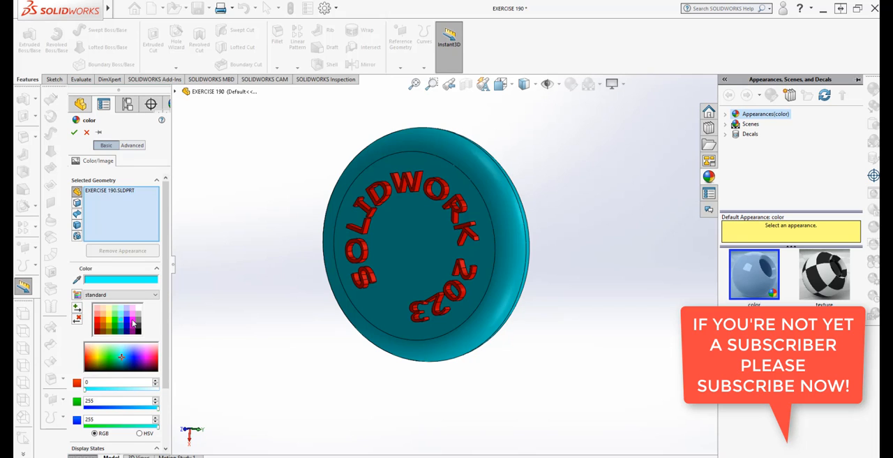
{"action": "left_click", "coordinate": [135, 323]}
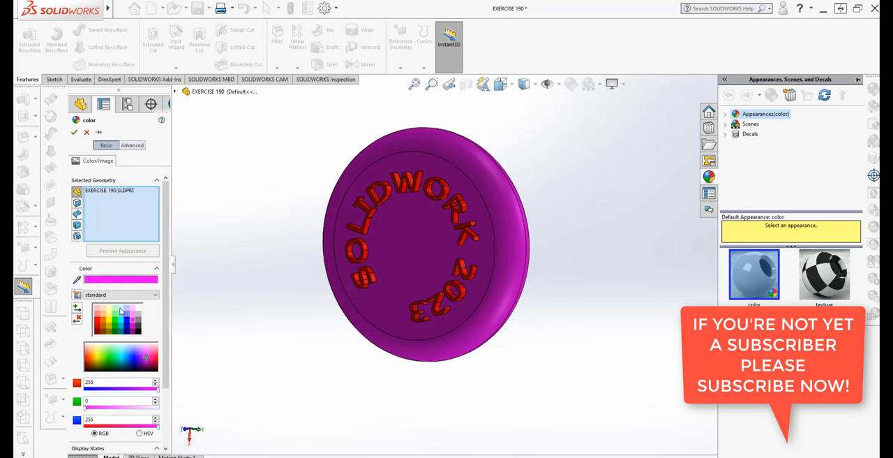
{"action": "left_click", "coordinate": [121, 310]}
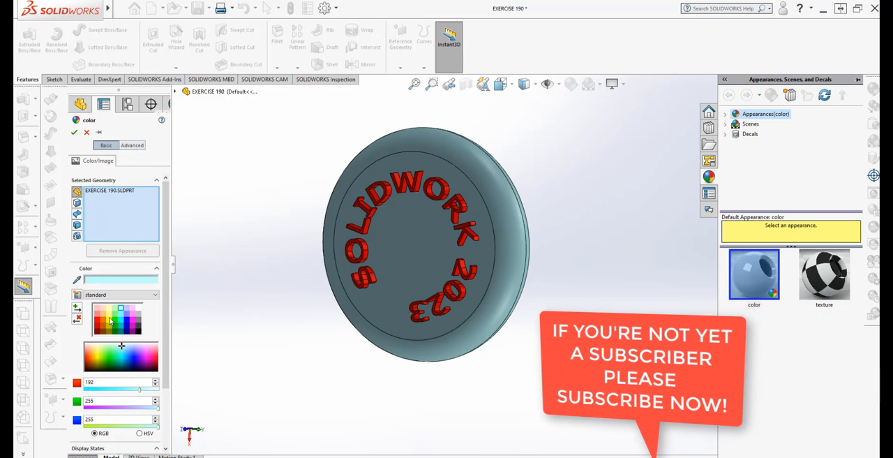
{"action": "left_click", "coordinate": [110, 319]}
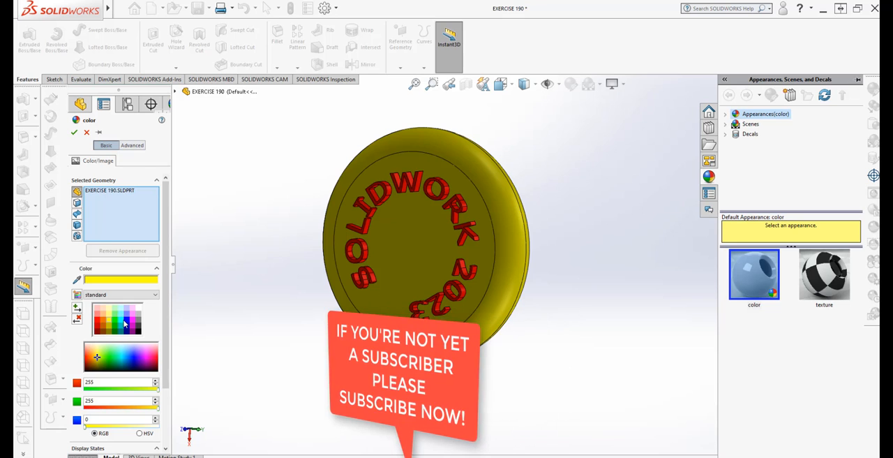
{"action": "left_click", "coordinate": [122, 318]}
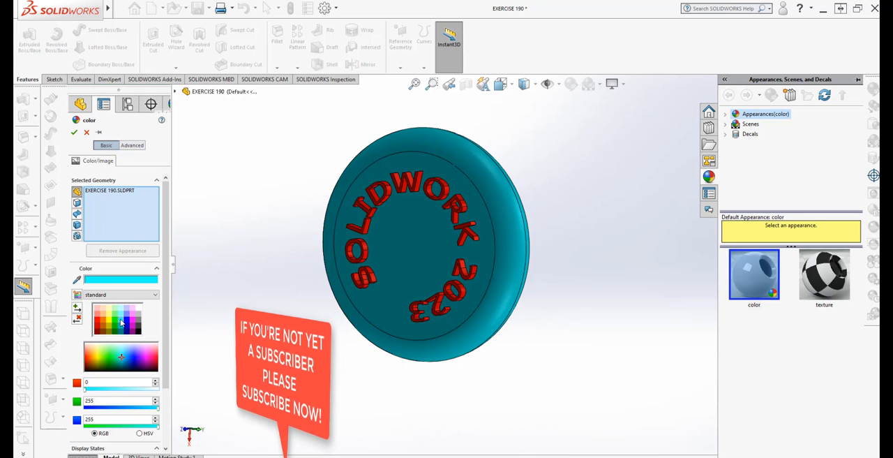
{"action": "left_click", "coordinate": [74, 132]}
{"action": "middle_click_drag", "start_coordinate": [285, 333], "coordinate": [423, 274]}
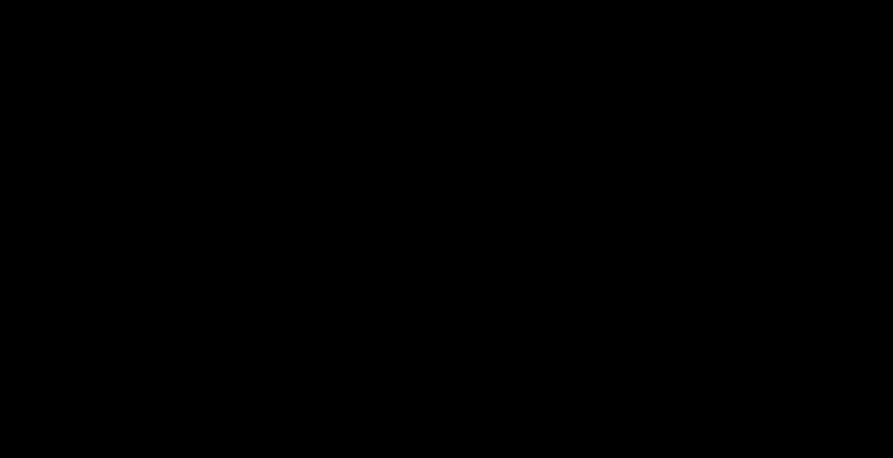